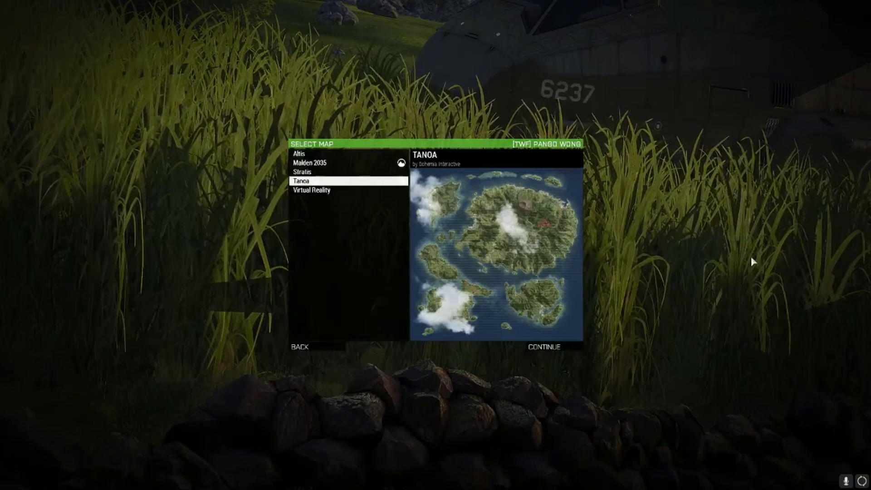
- Pick Altis from the editor's map list and load it
key(Up)
key(Up)
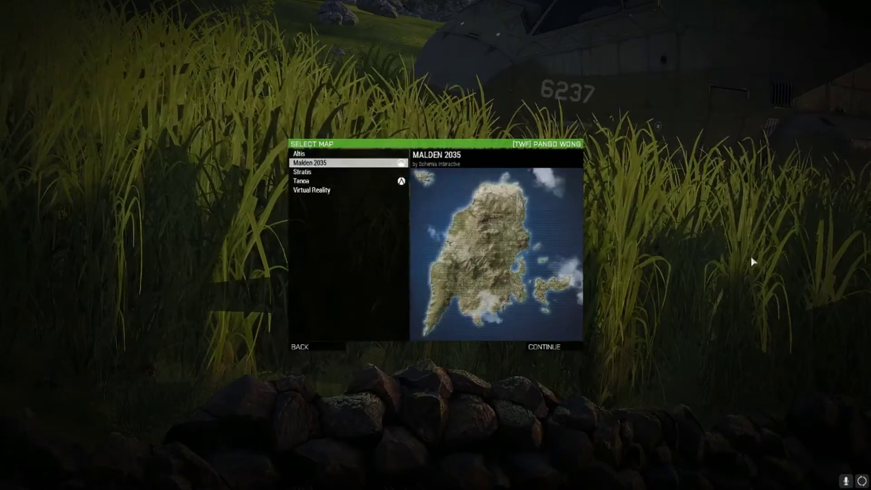
key(Up)
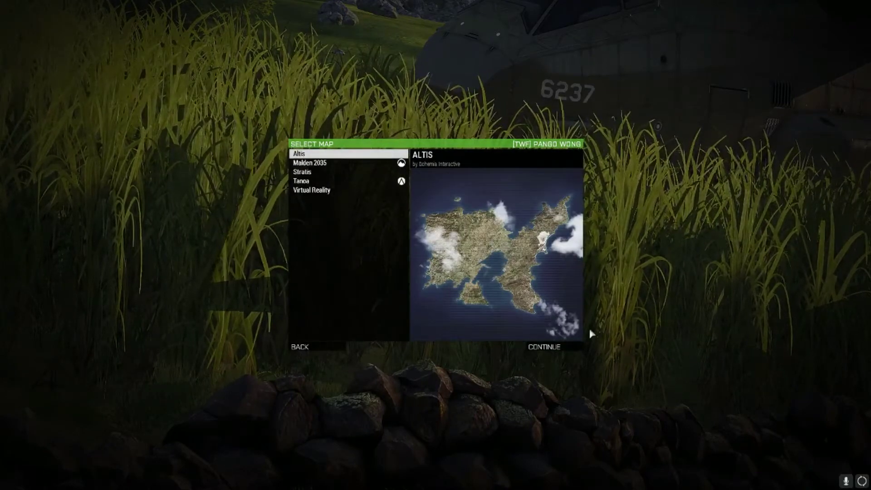
key(Return)
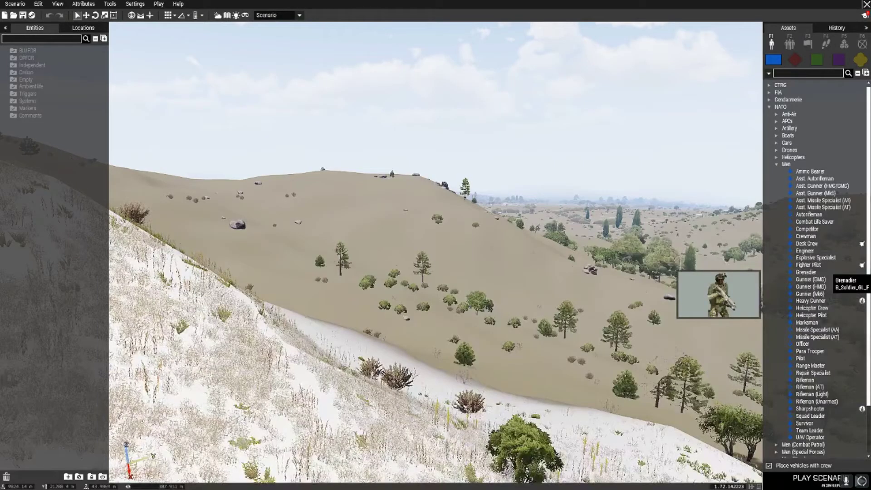
- Tilt the camera down and open the dev mission from the MPMissions folder
right_drag(590, 272, 590, 389)
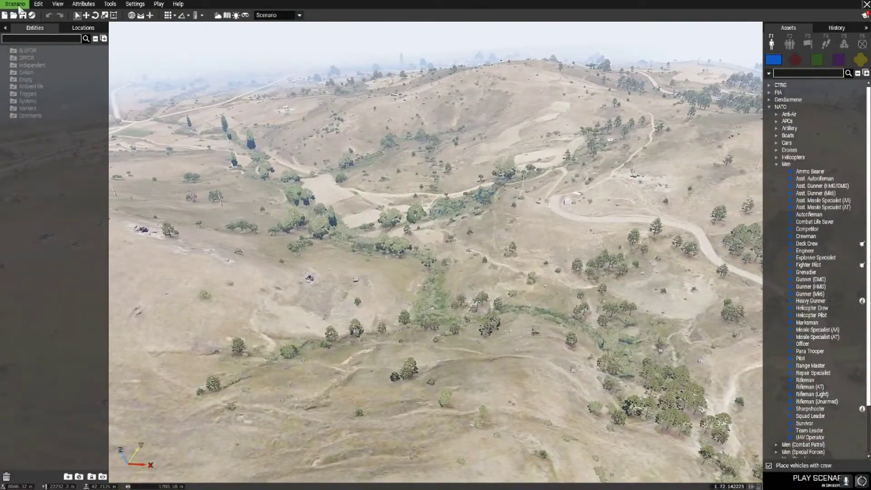
click(20, 7)
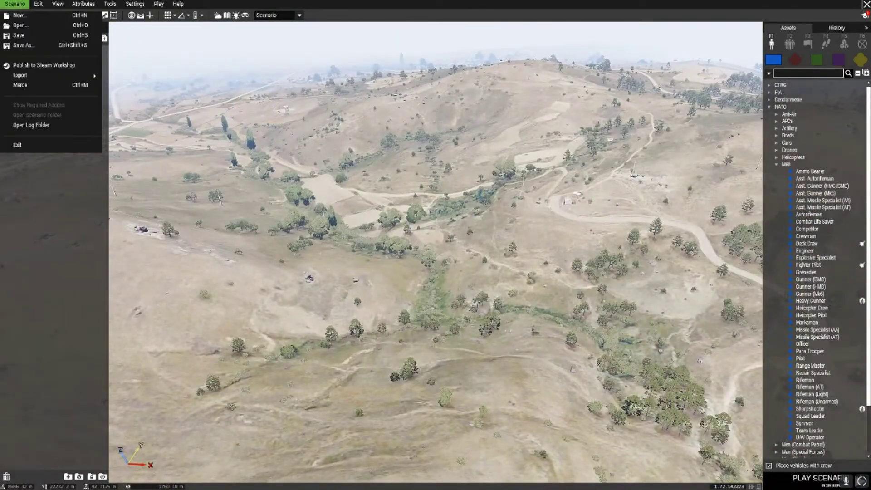
click(20, 26)
click(300, 115)
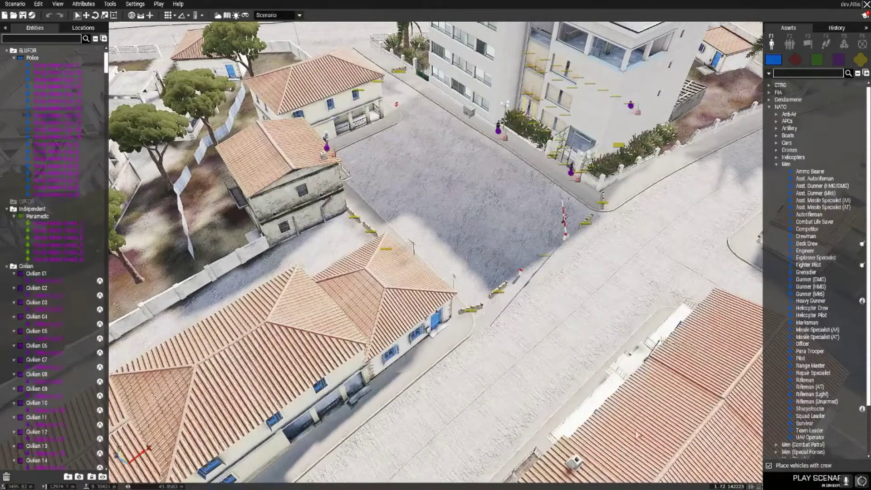
- Switch to the 2D map and zoom around Kavala to find the cop_spawn_1 marker by the harbour
key(m)
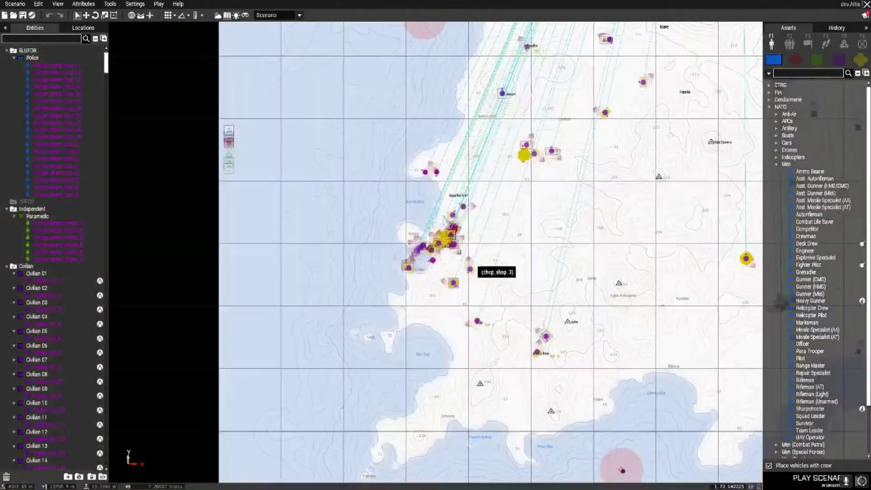
scroll(439, 247, up, 10)
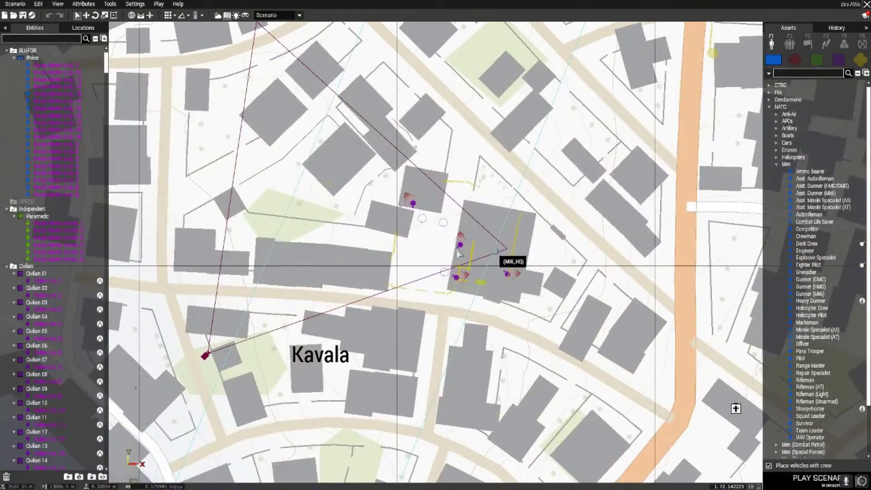
scroll(444, 274, down, 5)
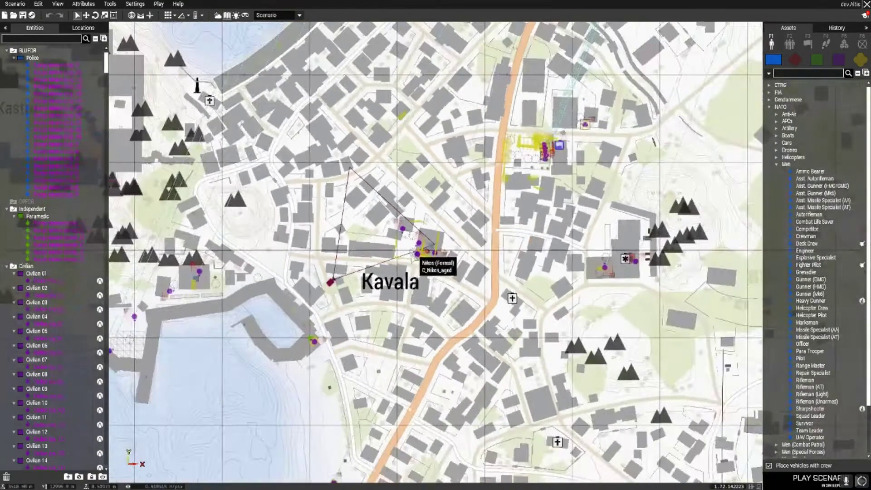
scroll(210, 291, up, 3)
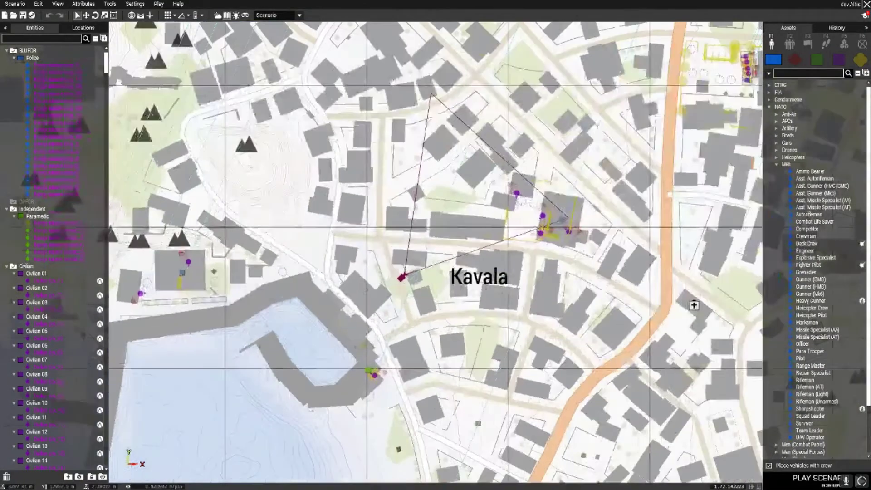
scroll(159, 299, up, 3)
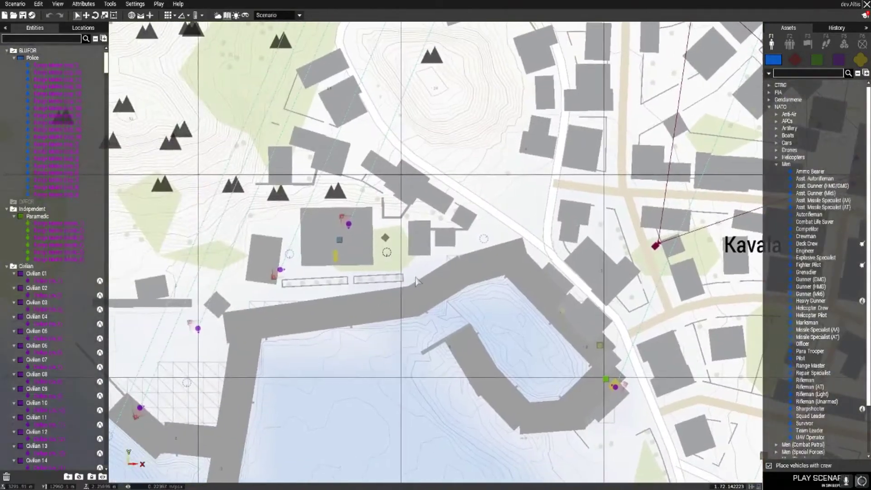
scroll(419, 232, down, 6)
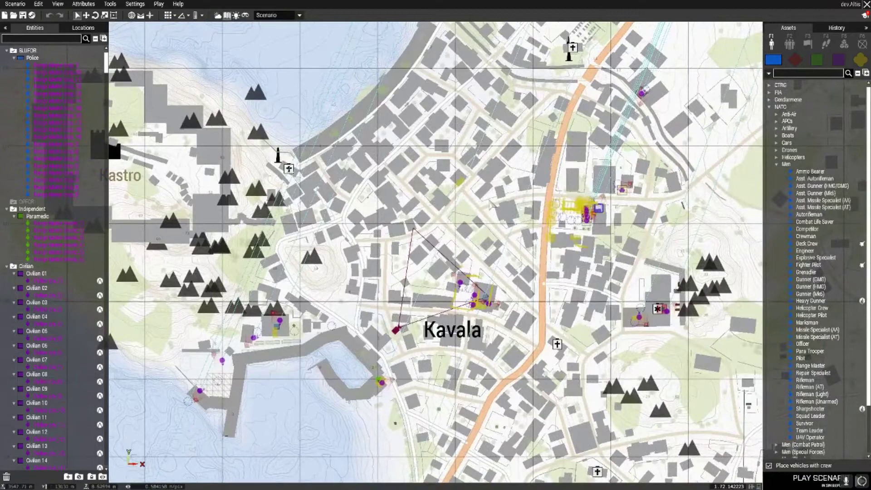
scroll(485, 180, down, 3)
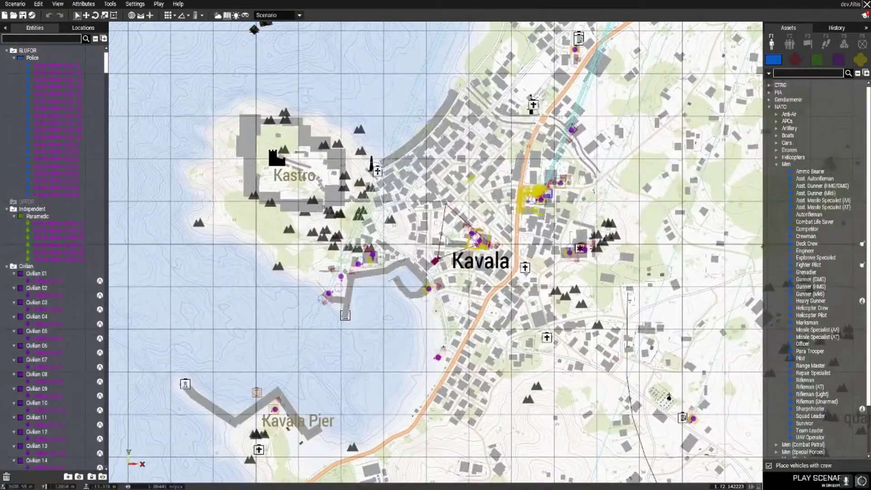
scroll(382, 327, down, 5)
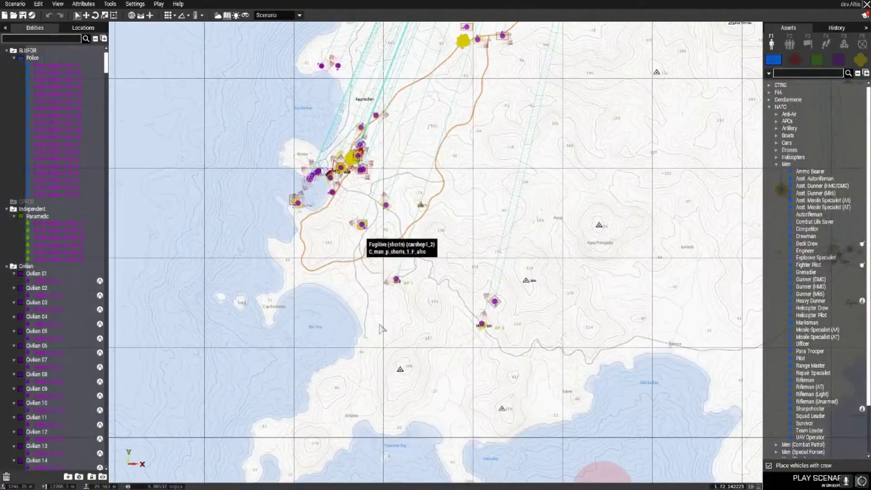
scroll(530, 192, up, 4)
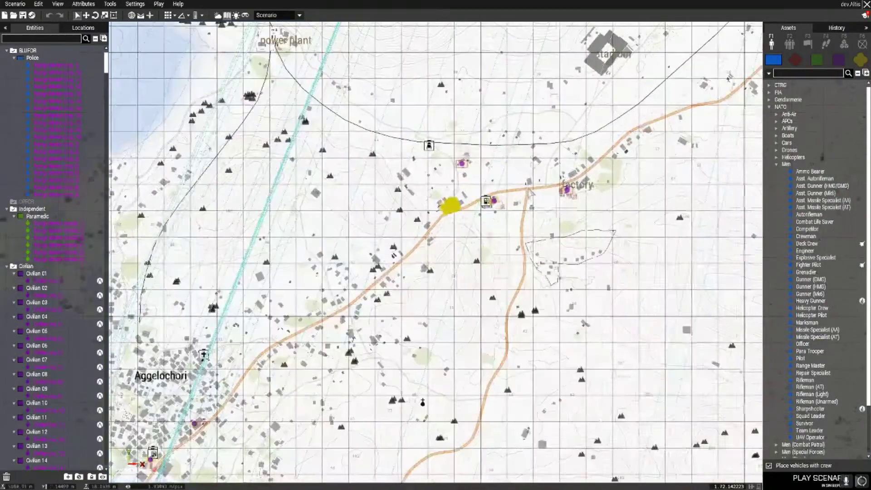
scroll(529, 192, down, 4)
scroll(527, 234, up, 4)
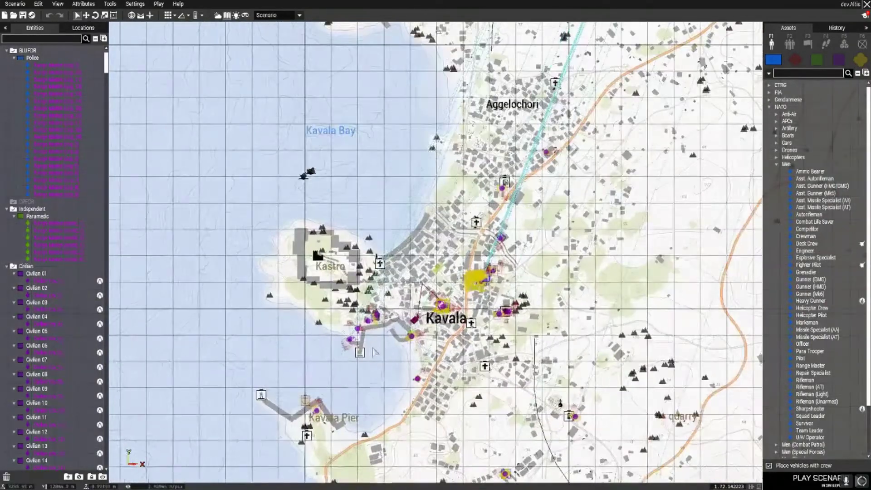
scroll(374, 352, up, 6)
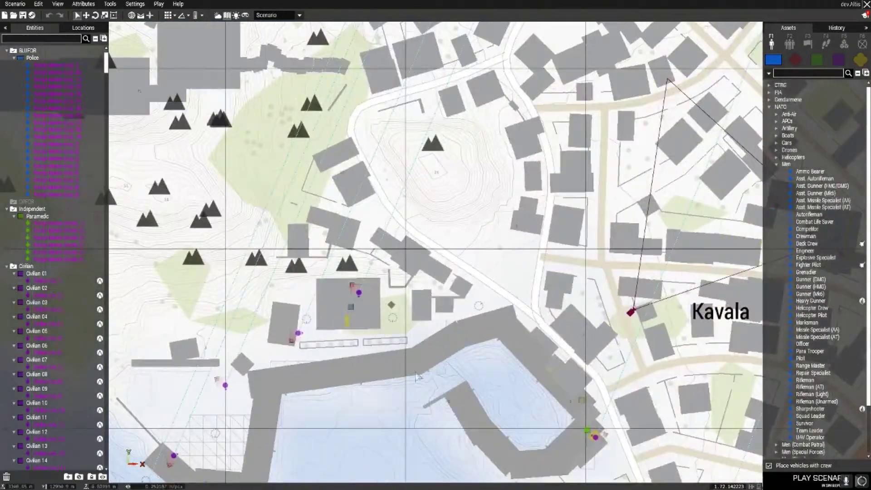
scroll(398, 330, up, 3)
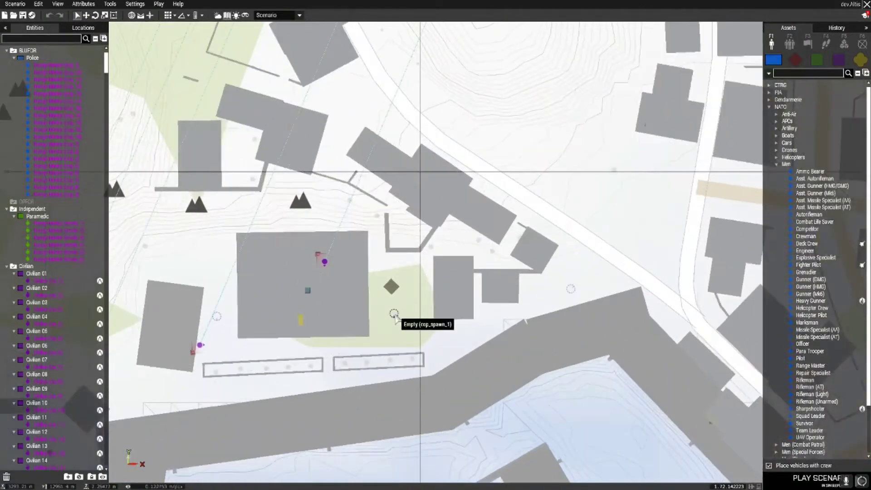
- Copy the cop_spawn_1 marker and paste it at the road crossroads outside town as cop_spawn_6
click(394, 318)
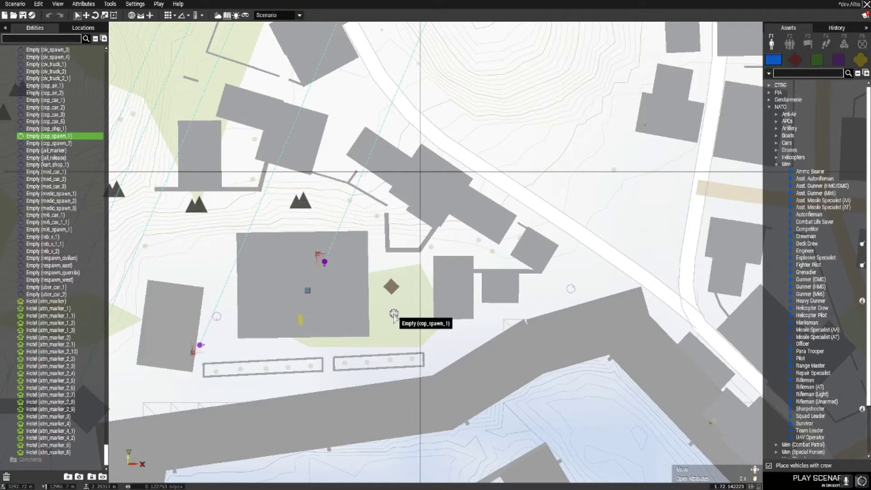
scroll(453, 336, down, 10)
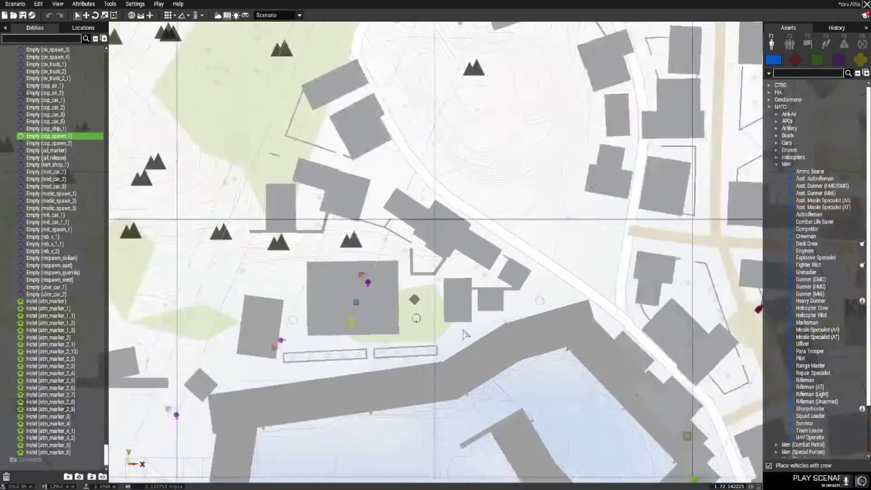
scroll(463, 213, up, 10)
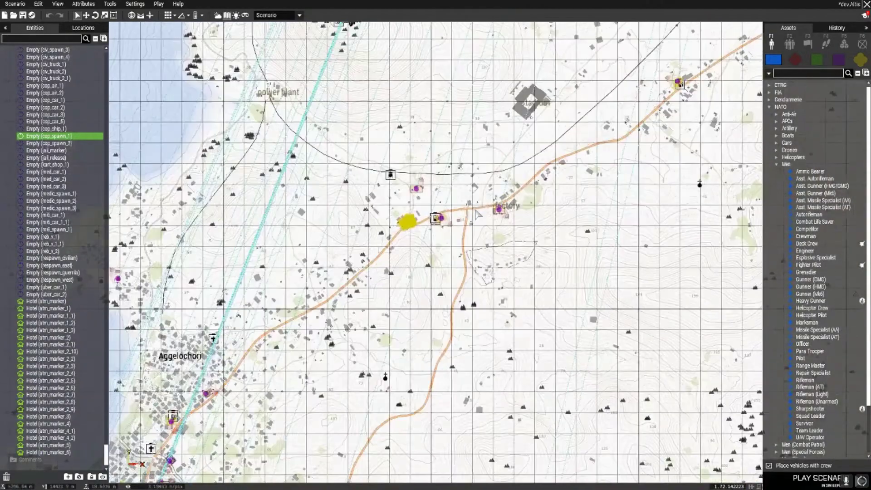
key(ctrl+v)
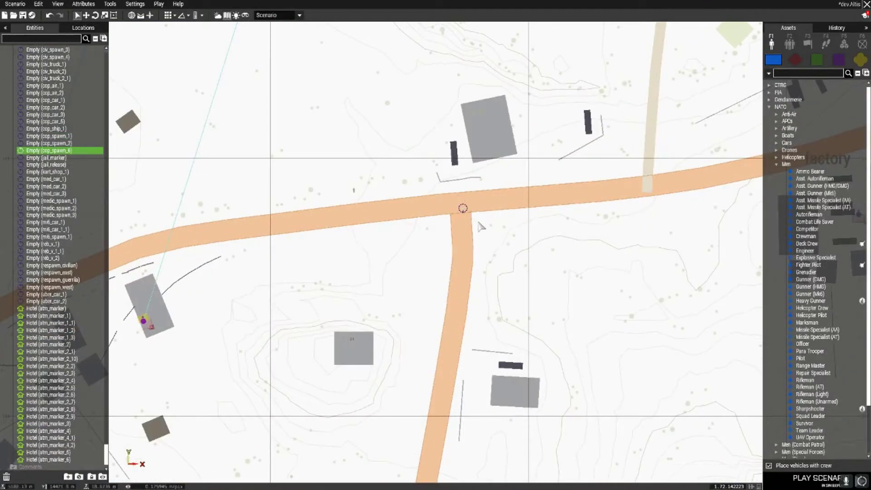
- Open the cop_spawn_6 marker's attributes and change its Variable Name to crossspawn
double_click(459, 206)
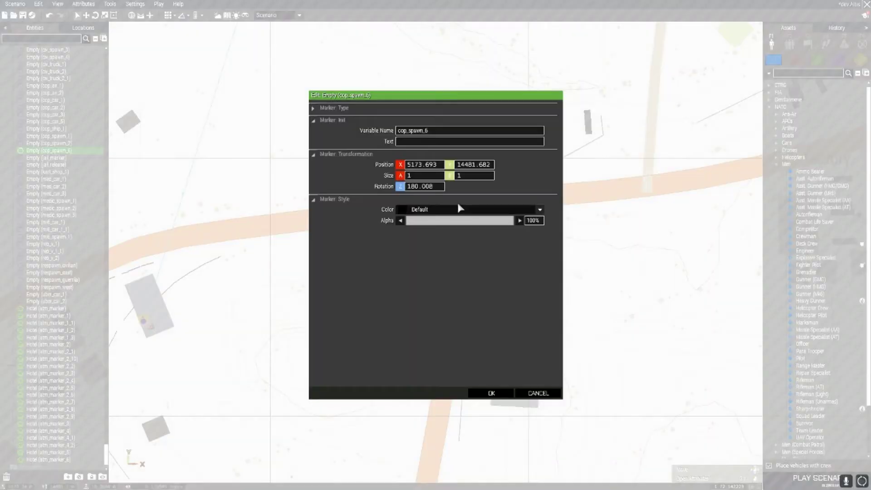
double_click(432, 131)
key(BackSpace)
text(crossspawn)
- Replace the variable name with roads_cross, confirm it and deselect the marker
double_click(427, 131)
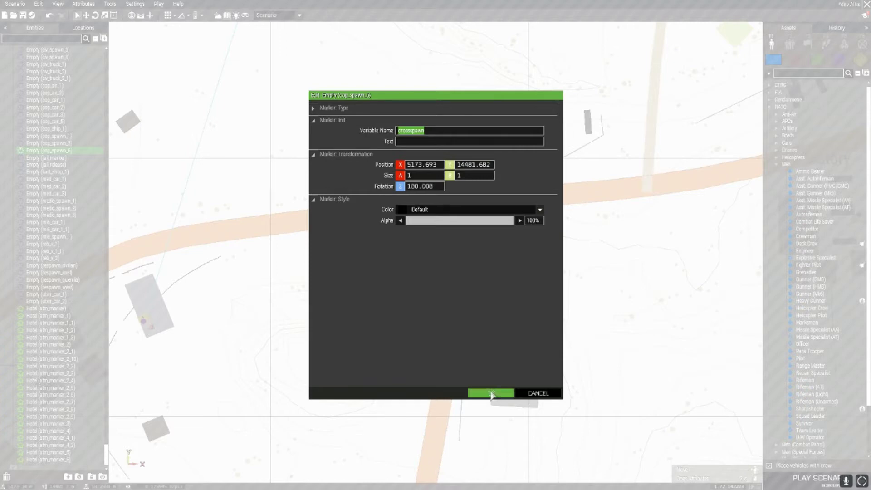
click(434, 131)
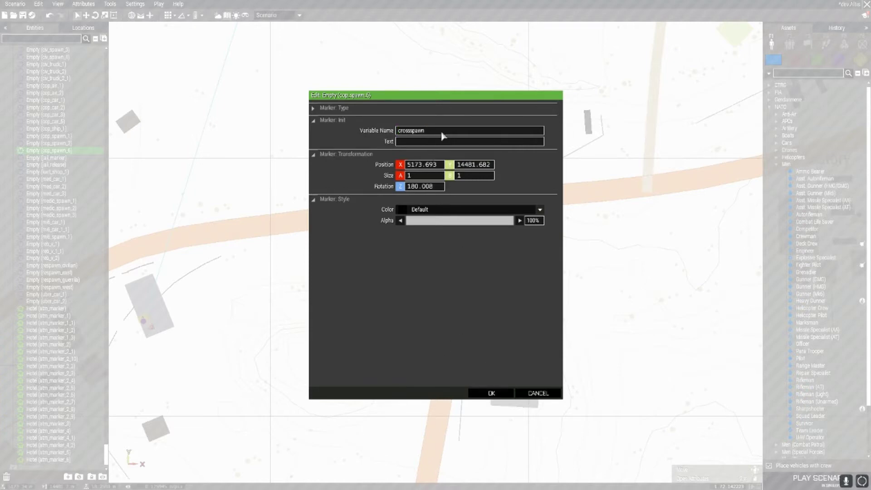
key(ctrl+a)
key(BackSpace)
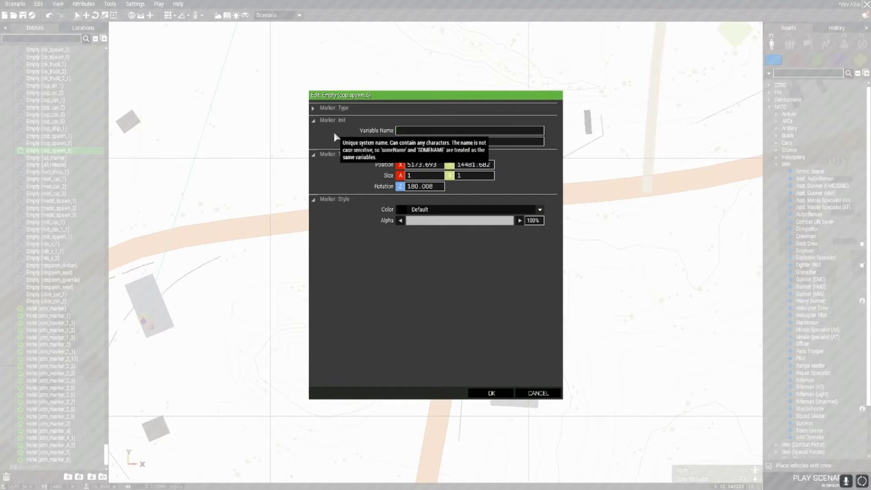
text(roads_cross)
click(492, 393)
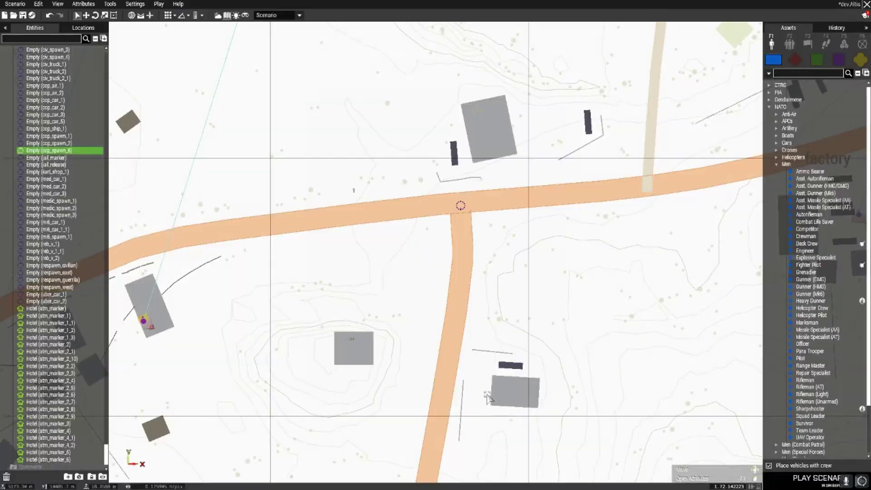
click(387, 283)
key(alt+Tab)
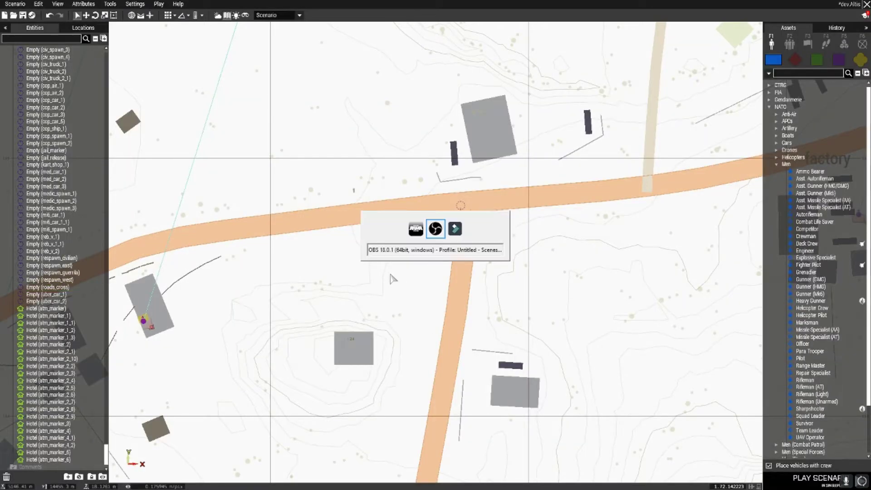
key(alt+Tab)
key(alt+Tab)
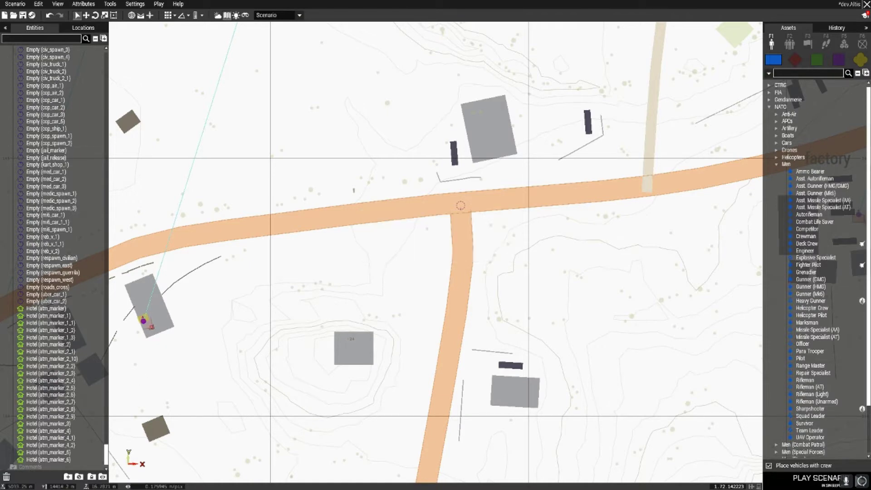
- Browse to backup > Altis_Life.Altis > config and edit Config_SpawnPoints.hpp with Notepad++
key(super+e)
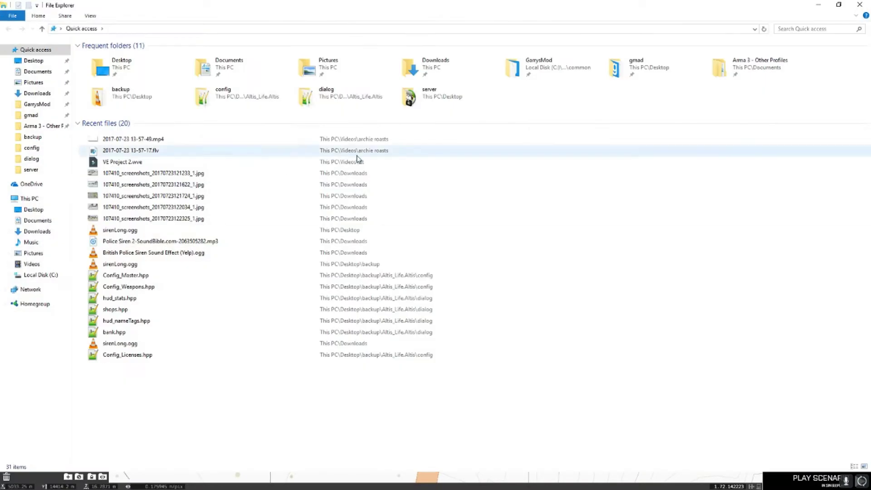
click(41, 140)
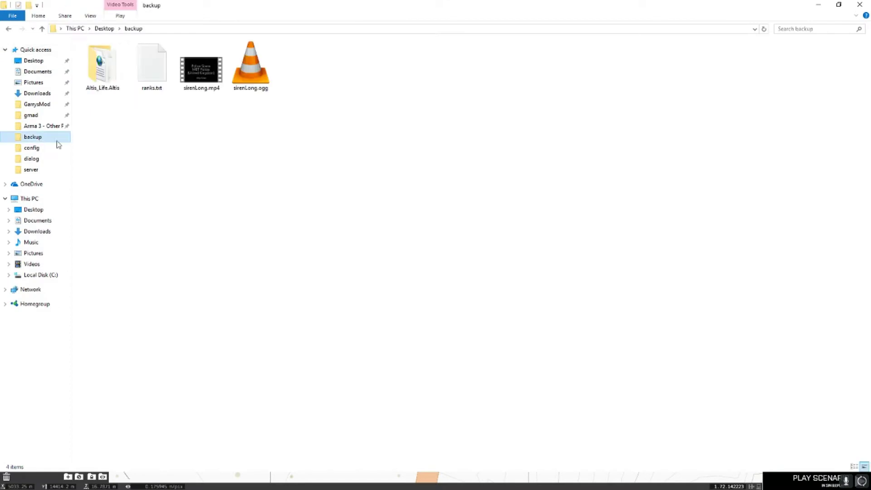
double_click(102, 66)
double_click(109, 59)
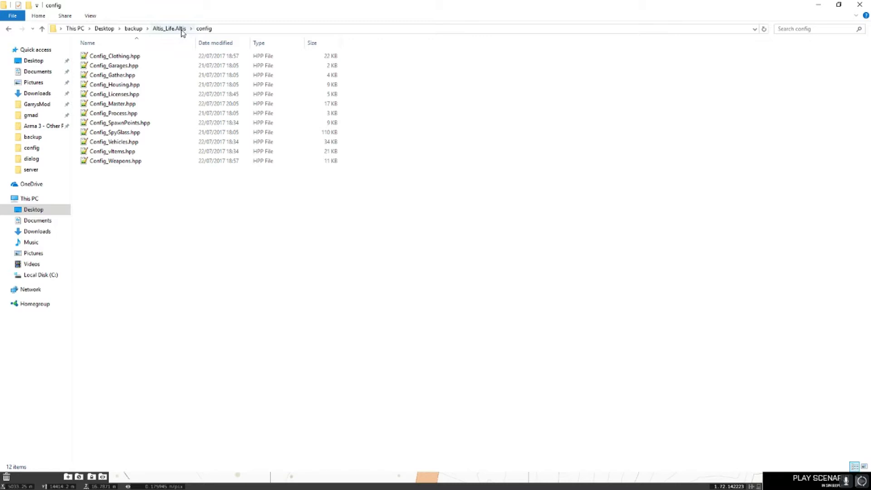
click(138, 29)
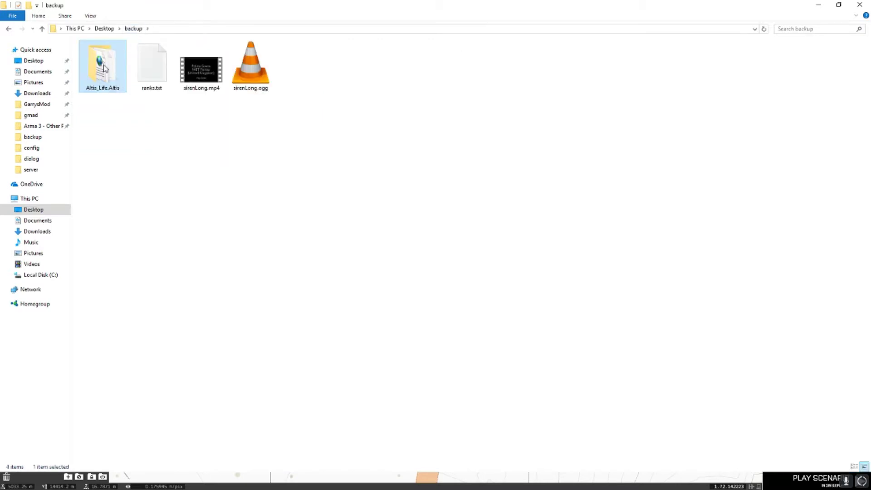
double_click(104, 68)
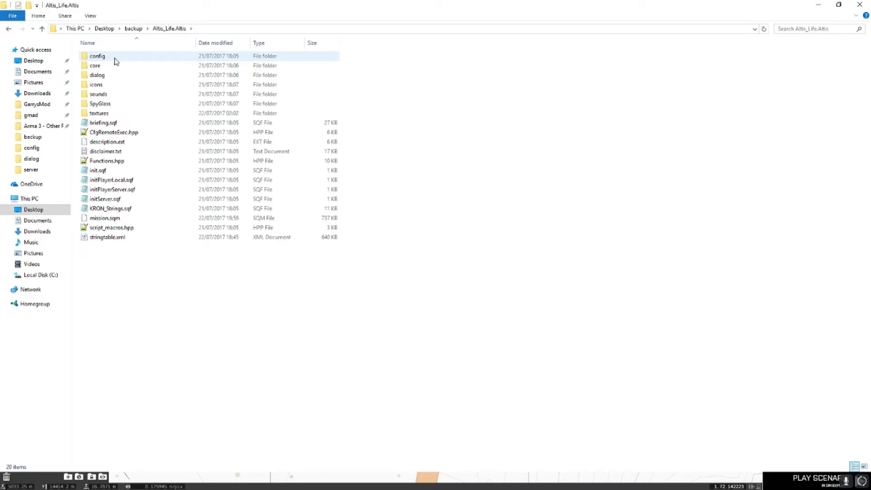
double_click(103, 57)
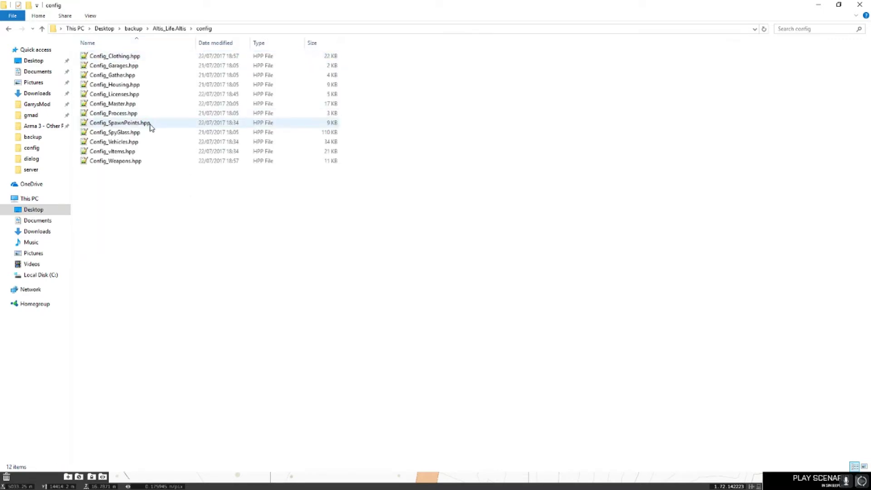
click(124, 142)
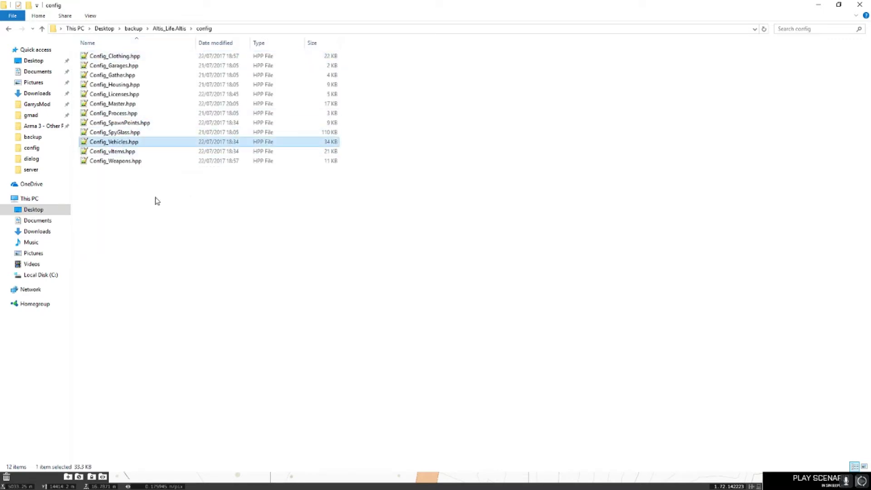
right_click(129, 123)
click(166, 152)
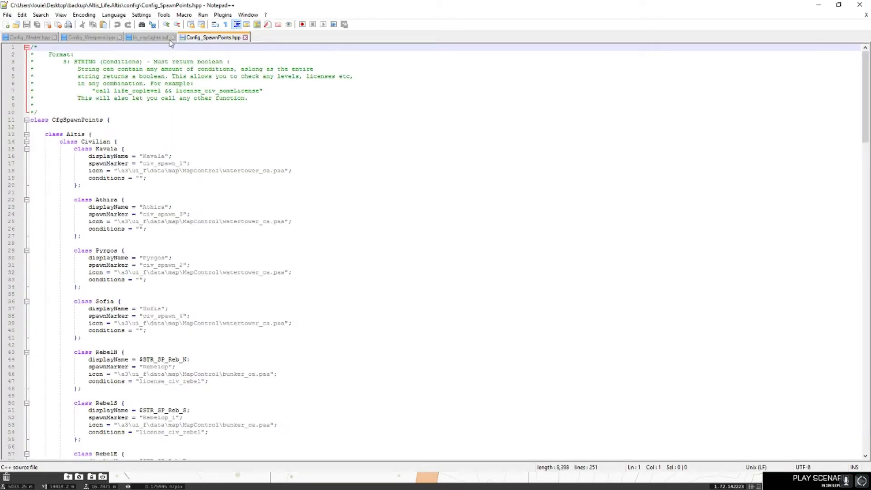
- Close the fn_copLights.sqf, Config_Master.hpp and Config_Weapons.hpp tabs in Notepad++
click(173, 37)
click(54, 37)
click(61, 37)
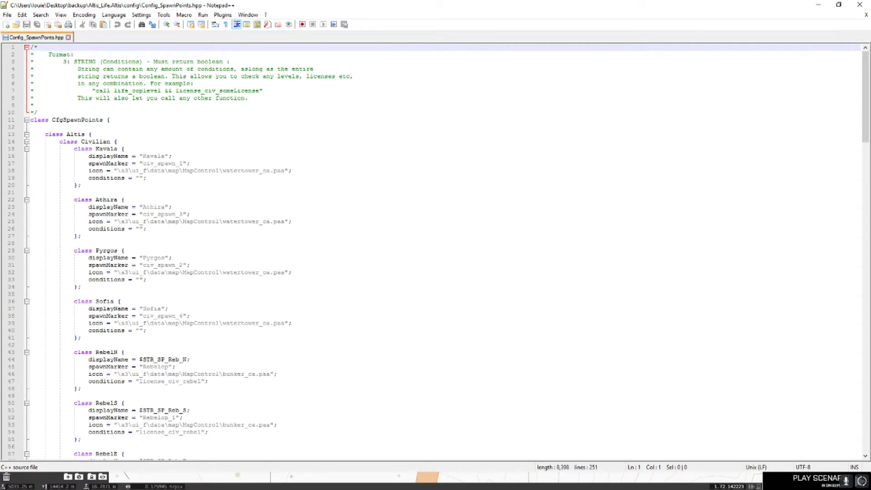
- Open the mission's stringtable.xml in Notepad++ from the Altis_Life.Altis folder
click(68, 37)
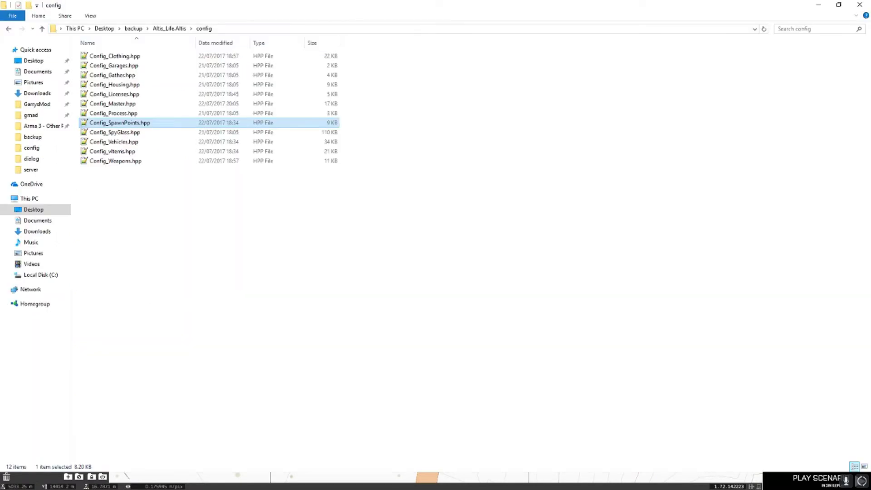
click(159, 29)
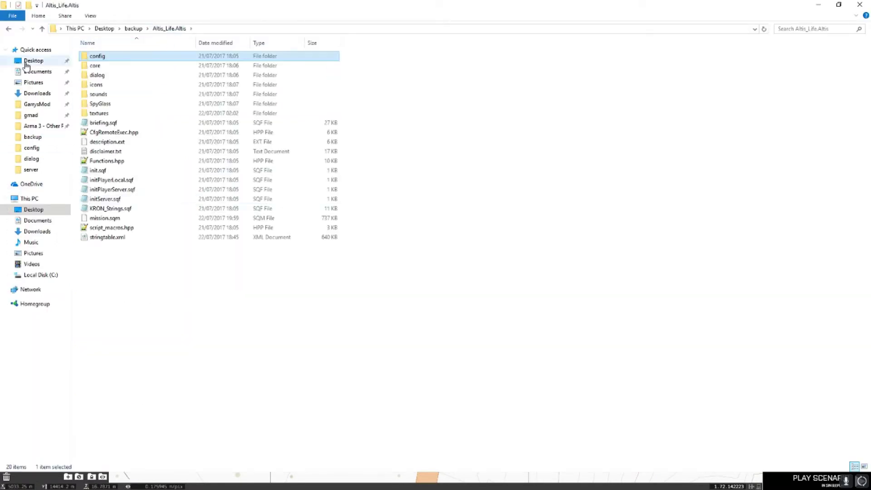
click(113, 237)
right_click(137, 239)
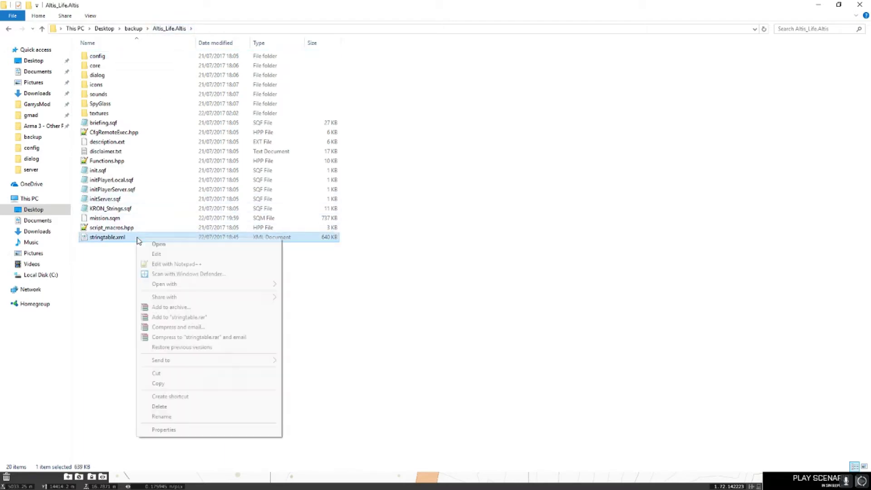
click(169, 265)
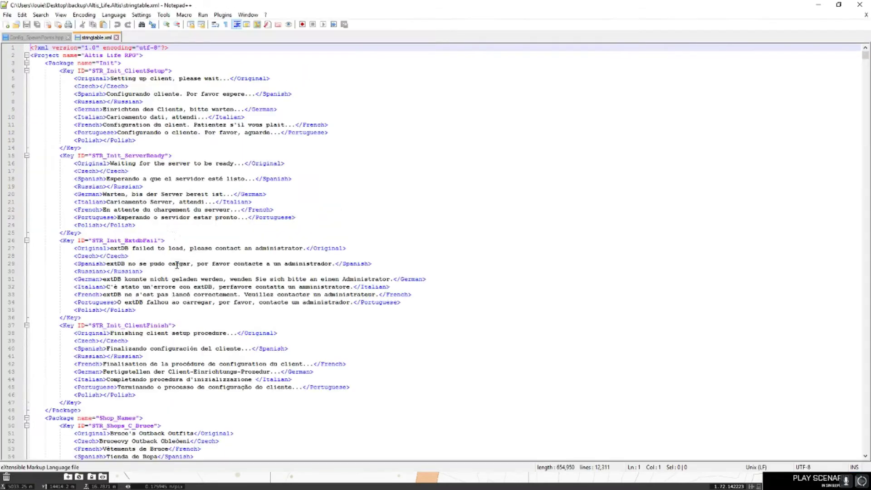
- Return to Config_SpawnPoints.hpp and place the caret at the Civilian class on line 14
click(54, 38)
scroll(222, 236, down, 1)
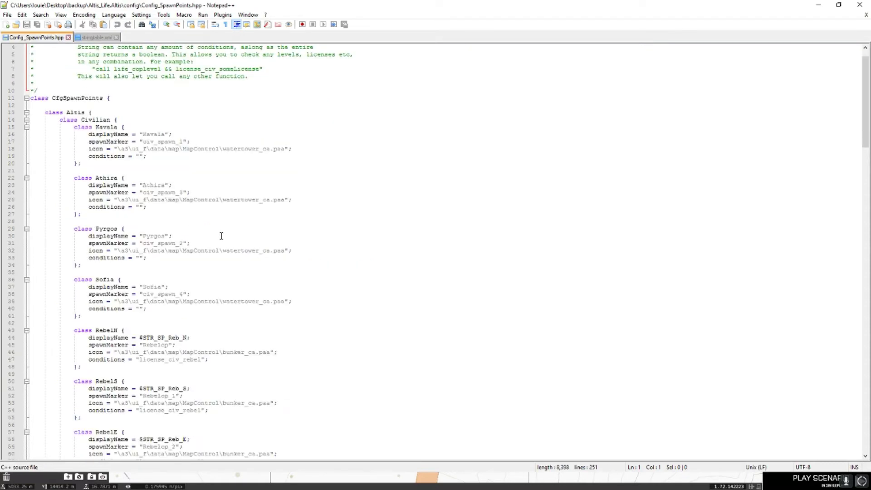
scroll(215, 246, up, 1)
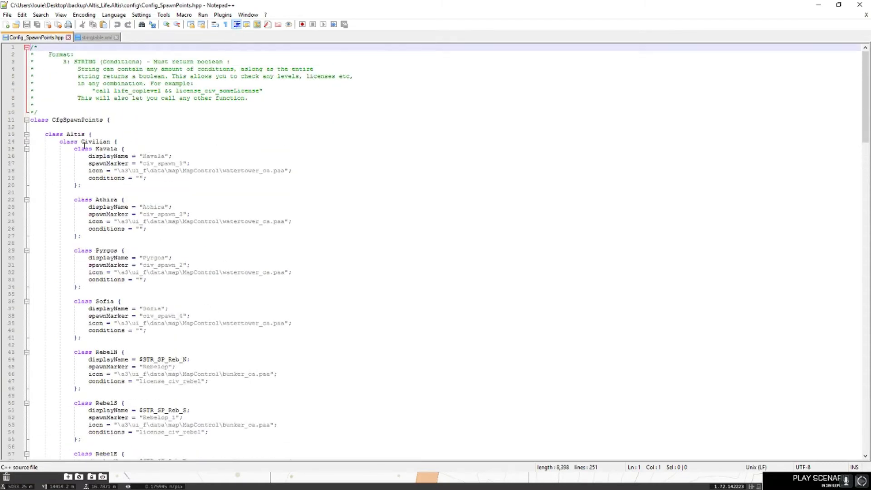
click(61, 142)
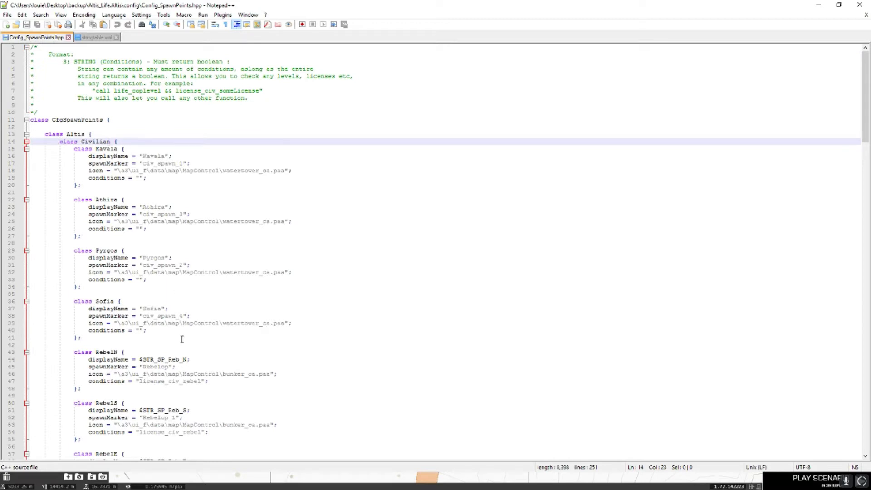
- Back in Eden, toggle the map and zoom into Kavala to inspect the civ_spawn_1 marker
click(245, 479)
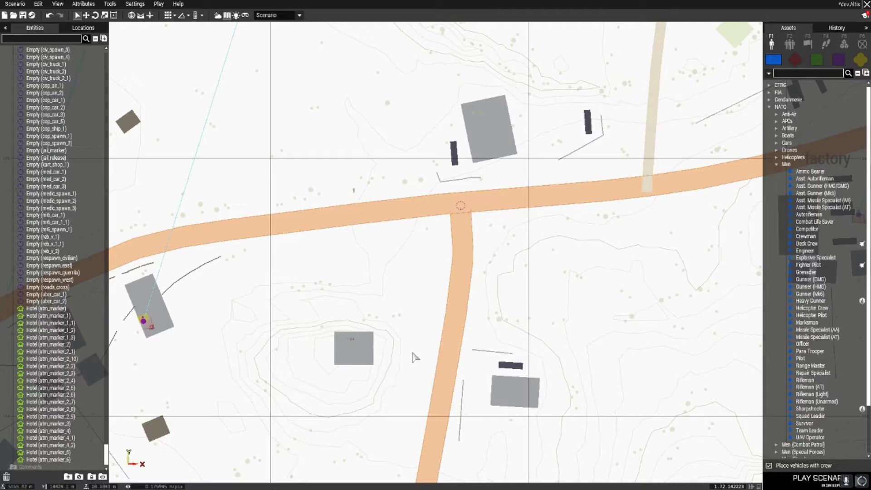
key(m)
key(m)
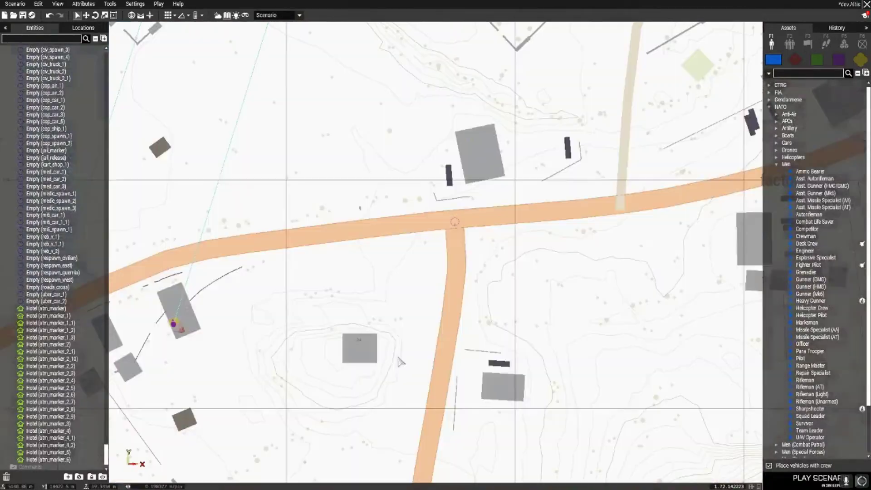
scroll(409, 361, down, 10)
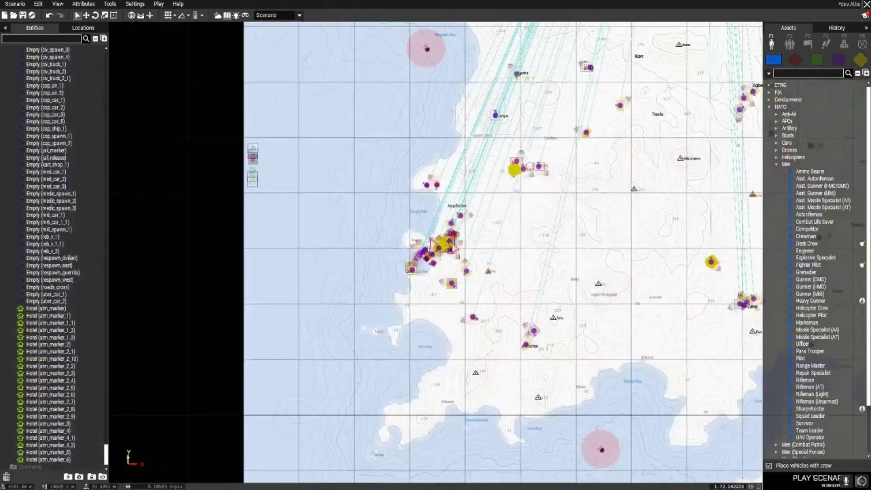
scroll(430, 216, up, 10)
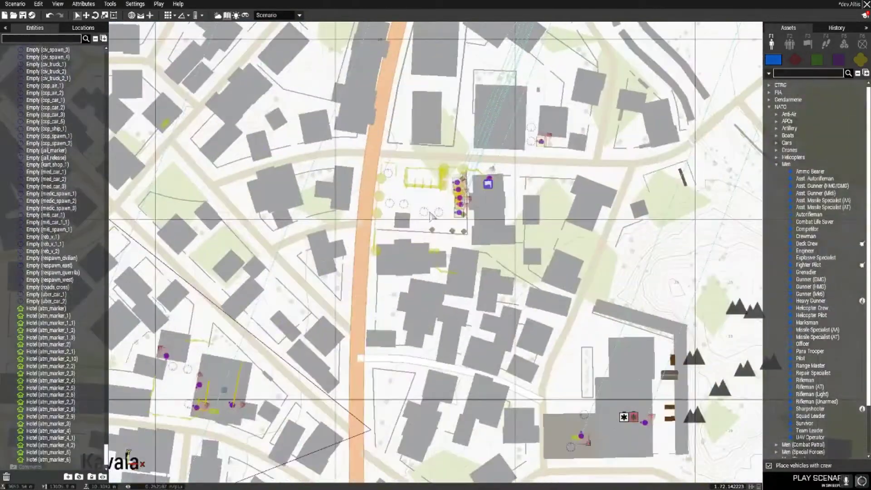
scroll(431, 216, up, 3)
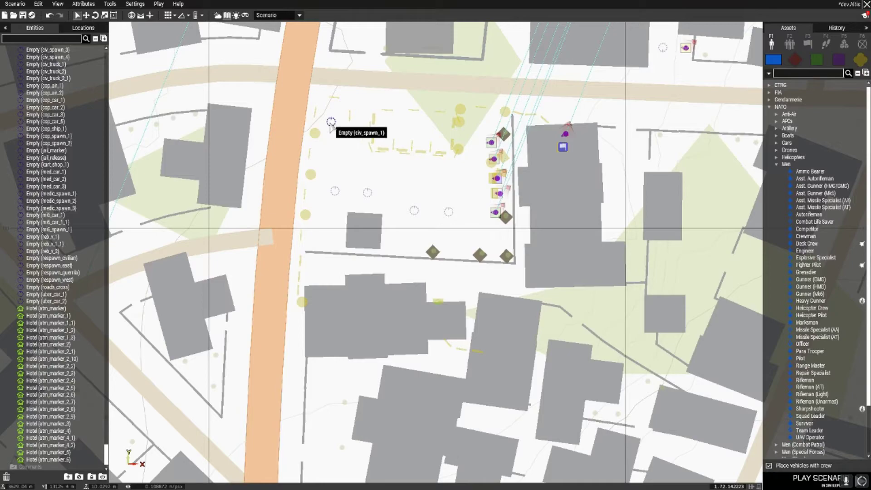
scroll(489, 240, down, 10)
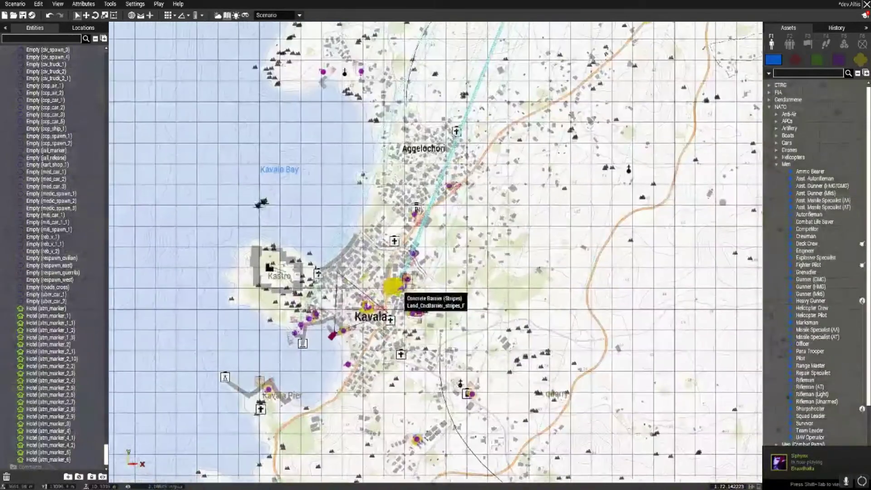
scroll(489, 239, up, 10)
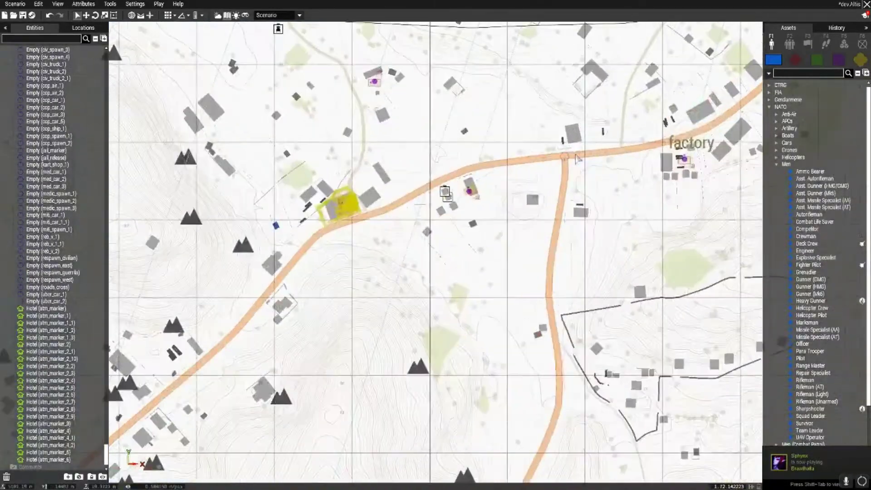
key(alt+Tab)
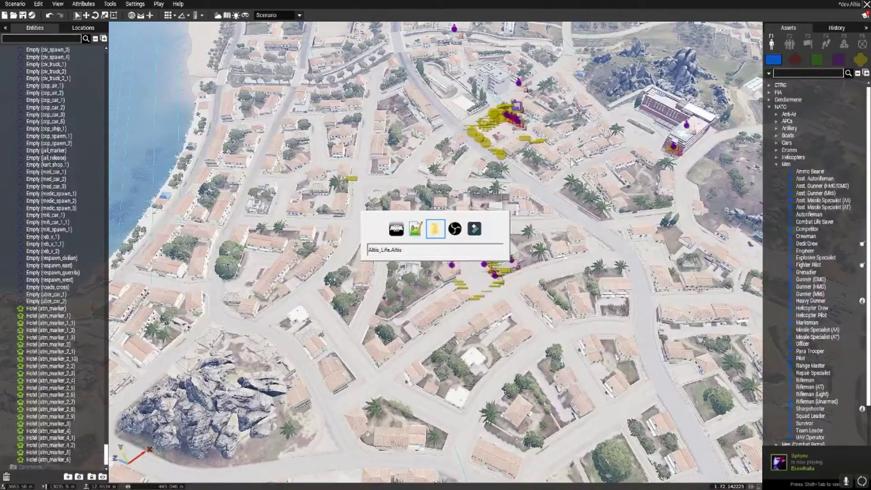
- In Config_SpawnPoints.hpp, select and copy the Cop section's Kavala HQ spawn block
key(alt+Tab)
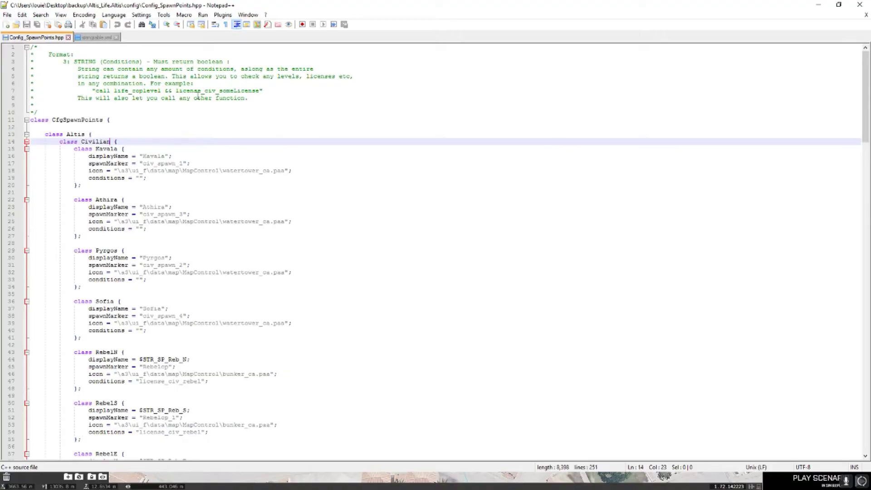
scroll(115, 174, down, 7)
scroll(104, 154, up, 6)
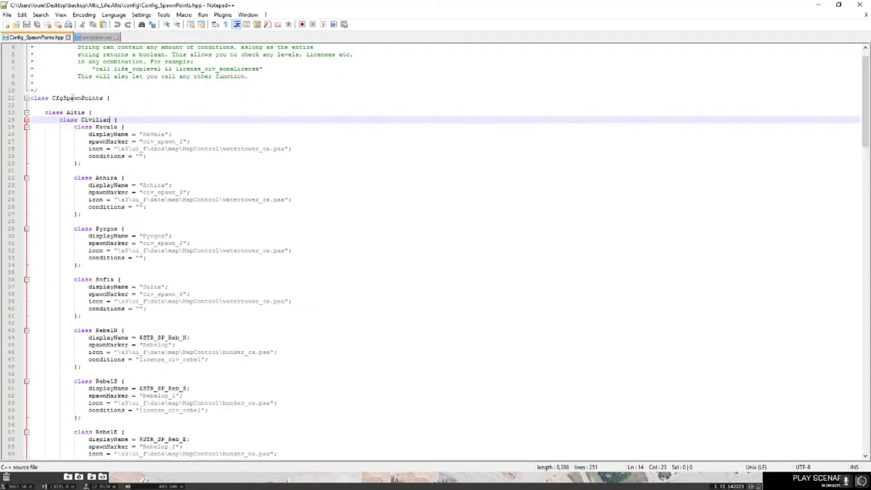
scroll(92, 156, down, 16)
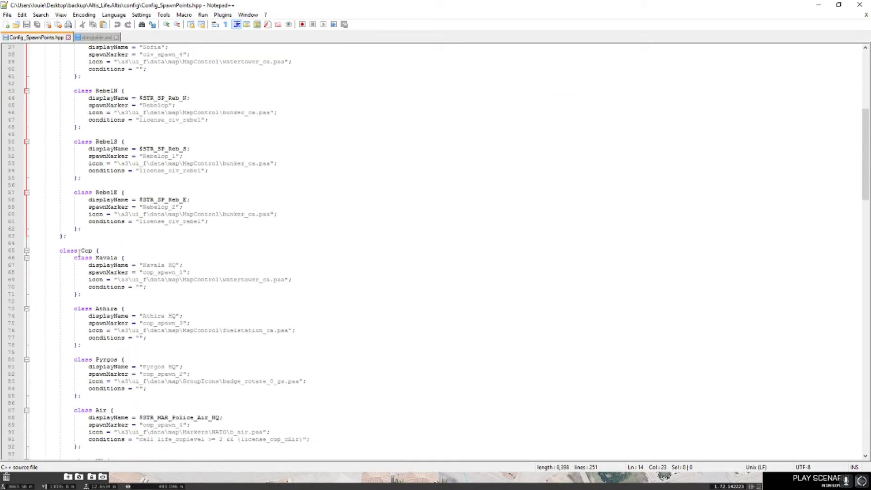
click(91, 142)
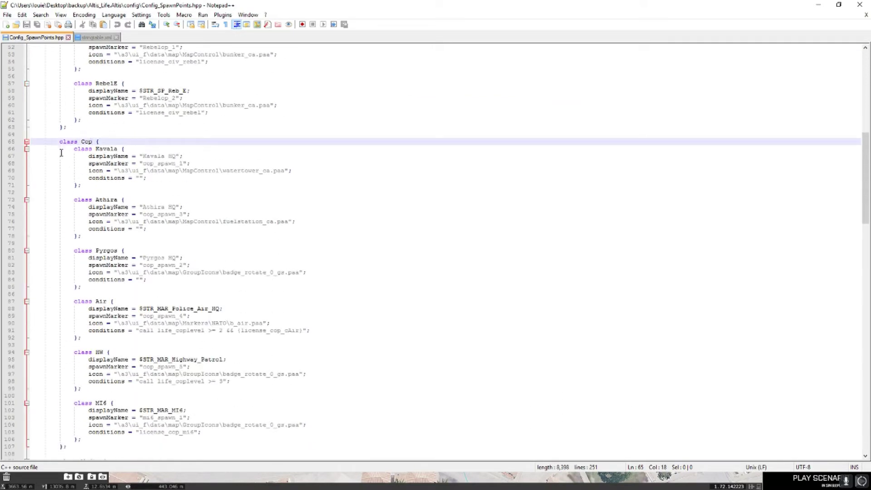
scroll(105, 212, down, 2)
scroll(114, 212, down, 2)
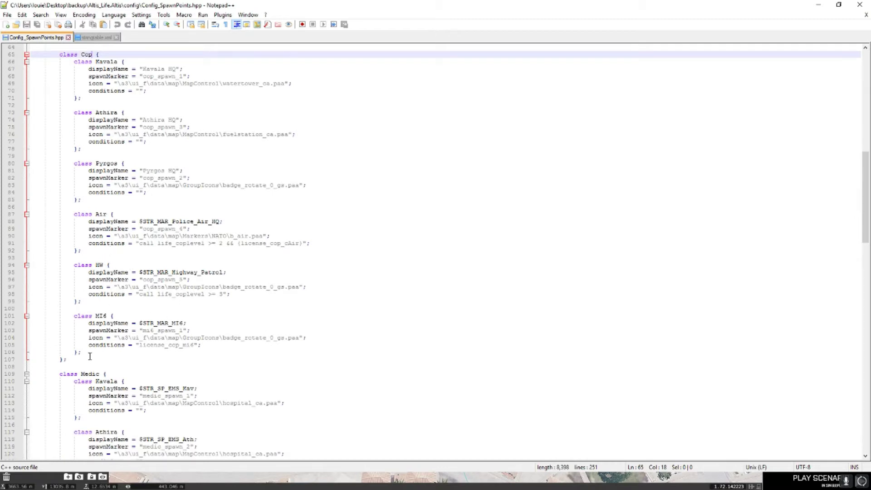
drag(87, 353, 30, 317)
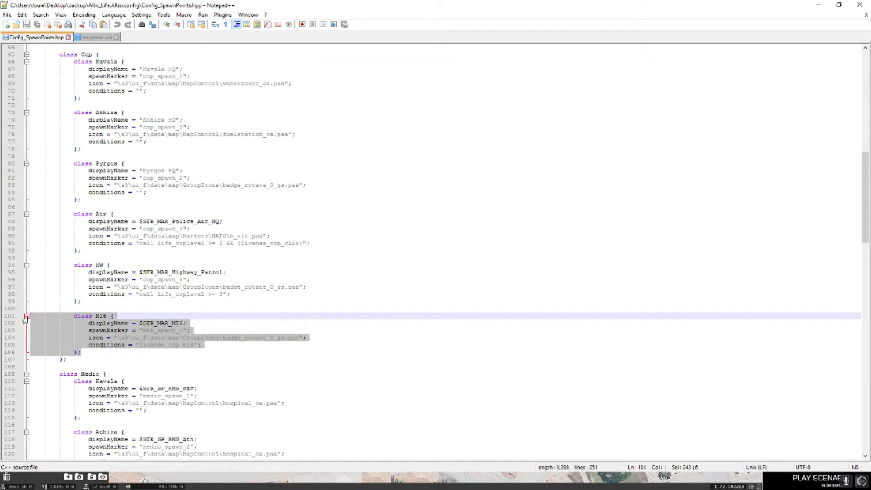
scroll(104, 353, up, 6)
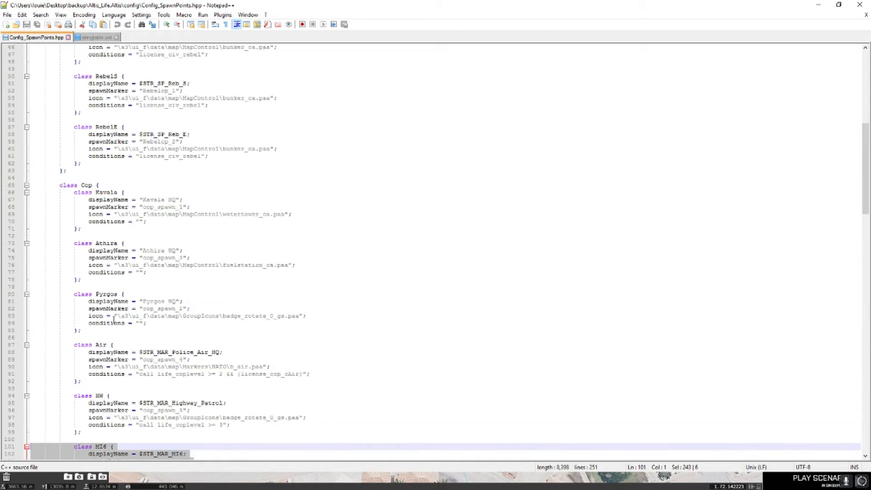
click(112, 192)
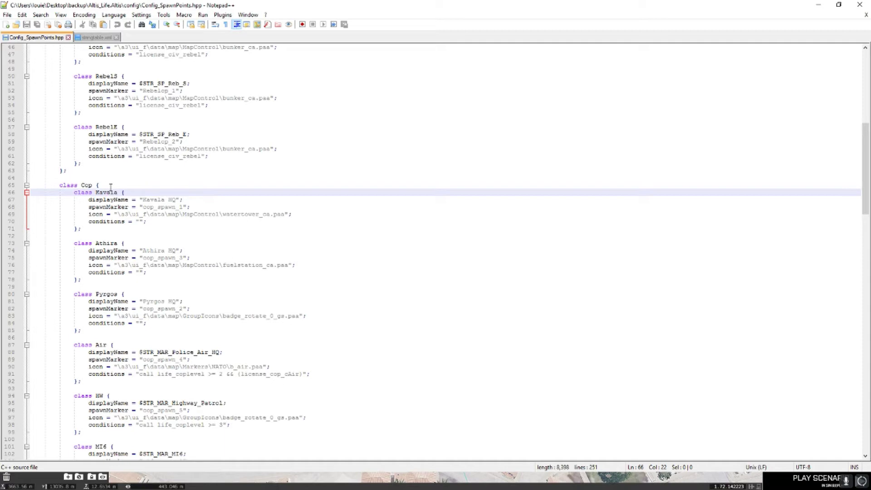
drag(103, 231, 74, 193)
key(ctrl+c)
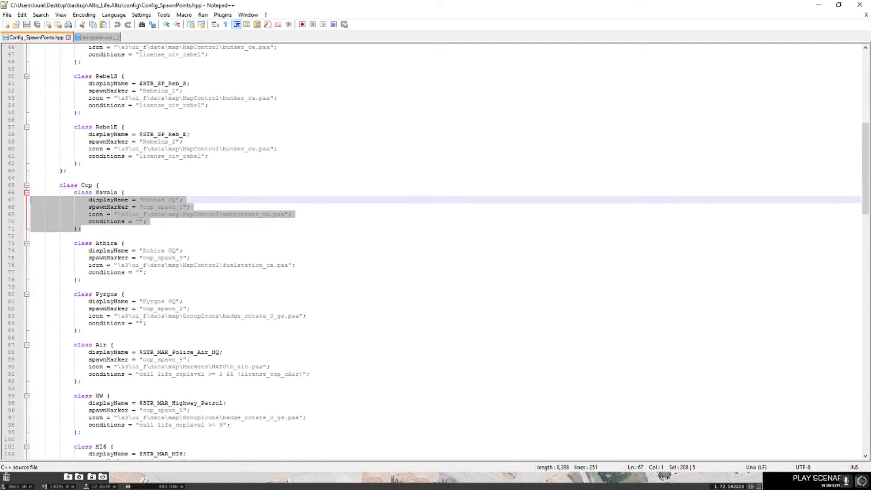
- Paste the Kavala block right after 'class Cop {', fix its indentation and add a blank line after it
click(179, 182)
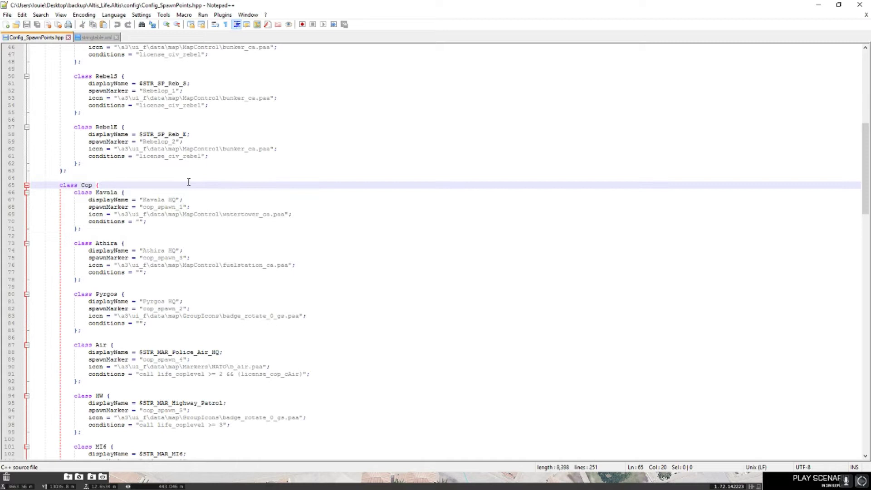
key(Return)
key(ctrl+v)
click(117, 196)
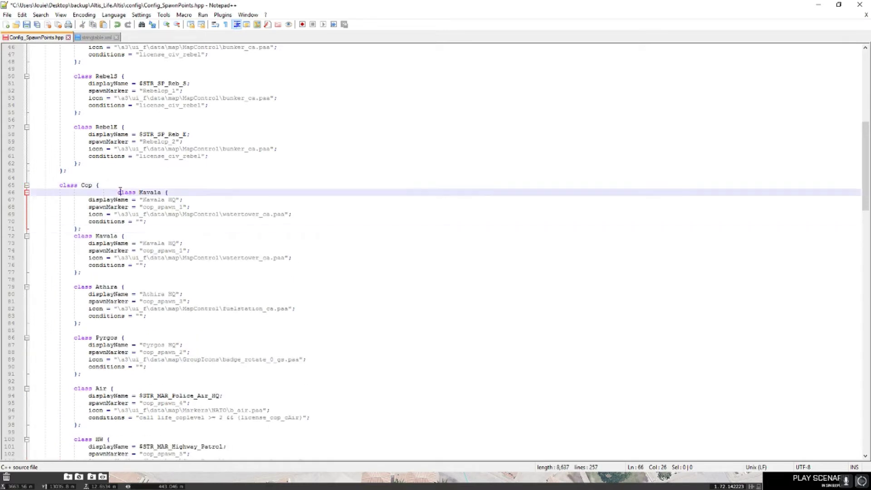
double_click(117, 194)
key(Delete)
key(ctrl+z)
key(BackSpace)
key(BackSpace)
key(BackSpace)
key(BackSpace)
key(BackSpace)
key(BackSpace)
key(BackSpace)
key(BackSpace)
key(BackSpace)
key(BackSpace)
key(BackSpace)
key(BackSpace)
click(97, 229)
key(Return)
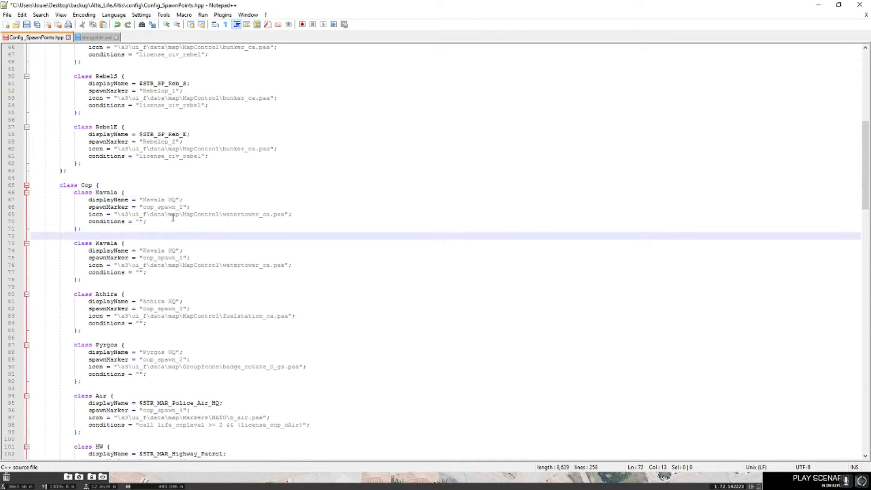
click(146, 208)
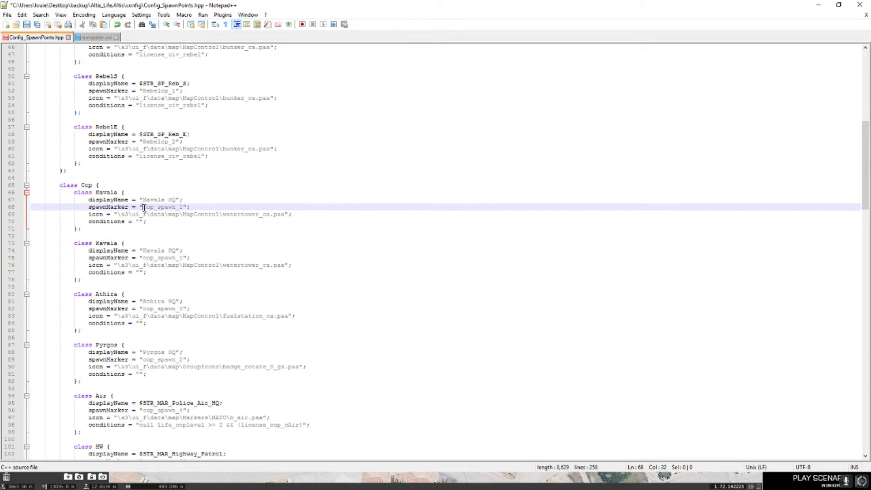
- Highlight the cop_spawn_1 value, then copy roads_cross from the crossroads marker's Variable Name in Eden
drag(144, 208, 184, 208)
click(229, 483)
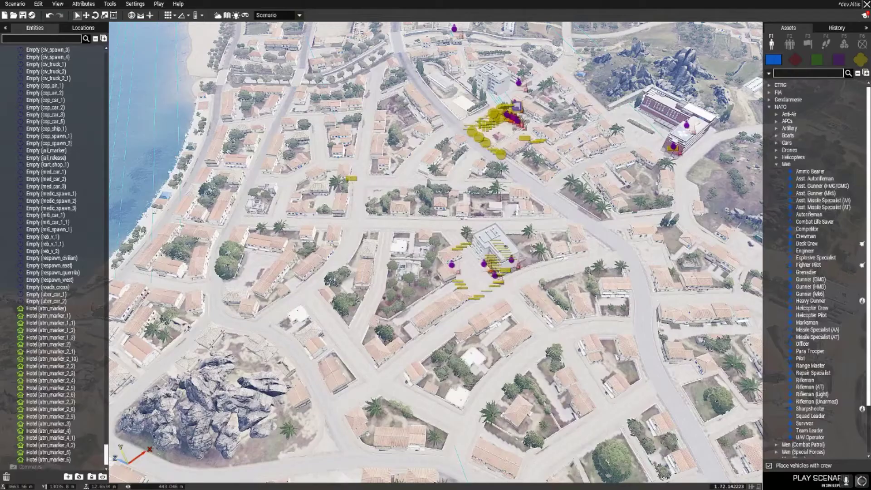
key(m)
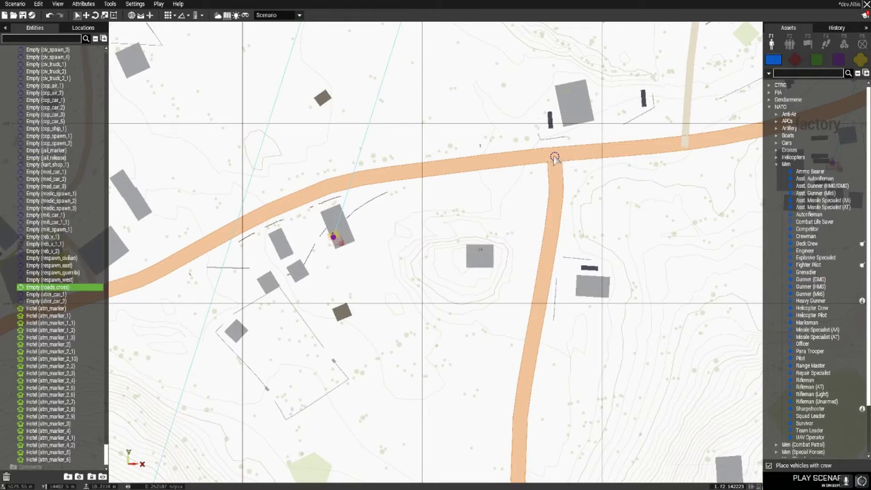
double_click(555, 157)
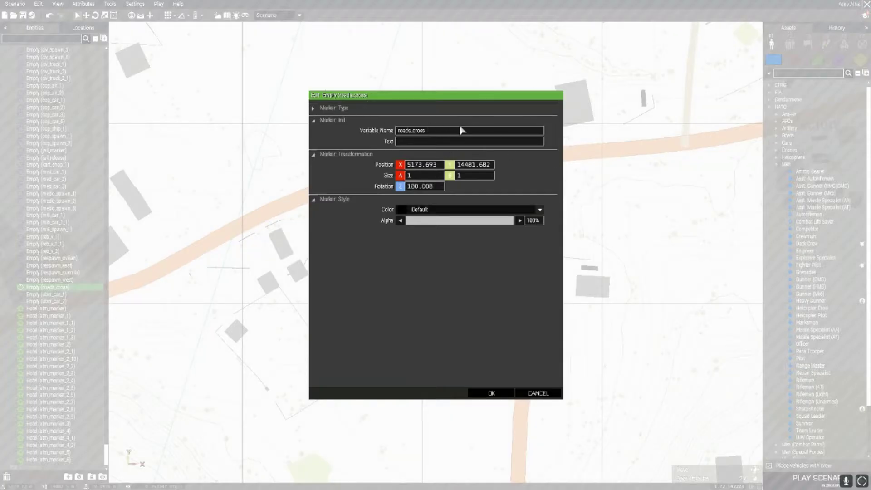
drag(436, 132, 355, 134)
key(ctrl+c)
click(495, 393)
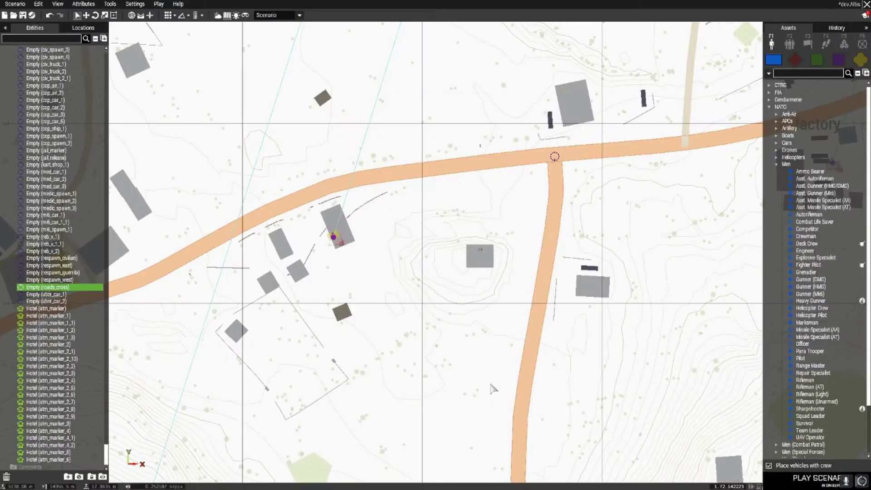
key(alt+Tab)
- Replace cop_spawn_1 with the roads_cross marker and set the display name to 'Cross Roads'
key(ctrl+v)
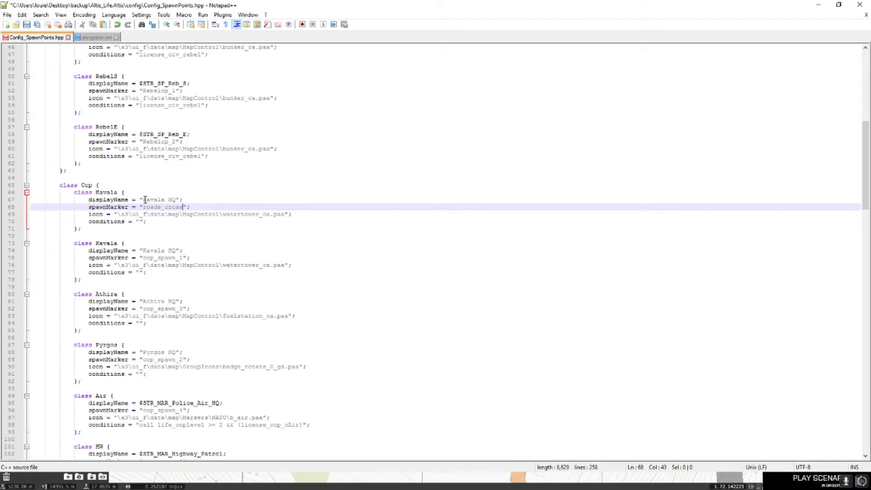
drag(143, 199, 175, 200)
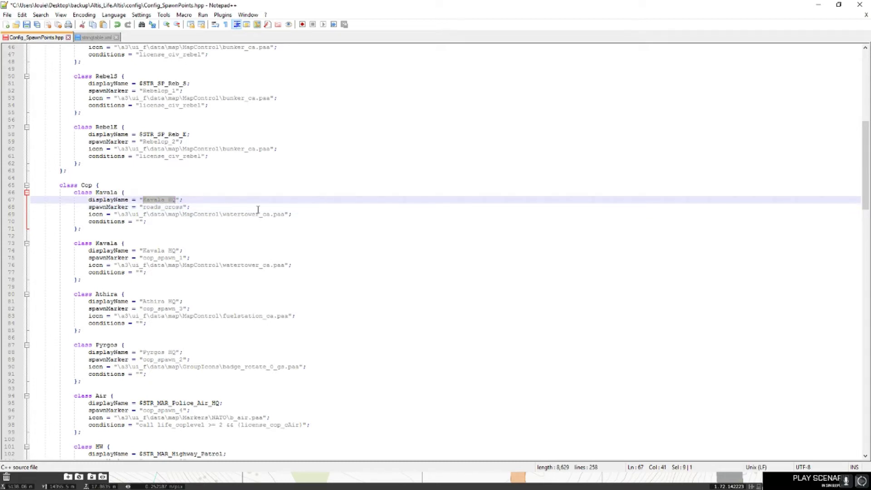
text(Cross Roads)
- Rename the duplicated spawn class from Kavala to CR
double_click(97, 193)
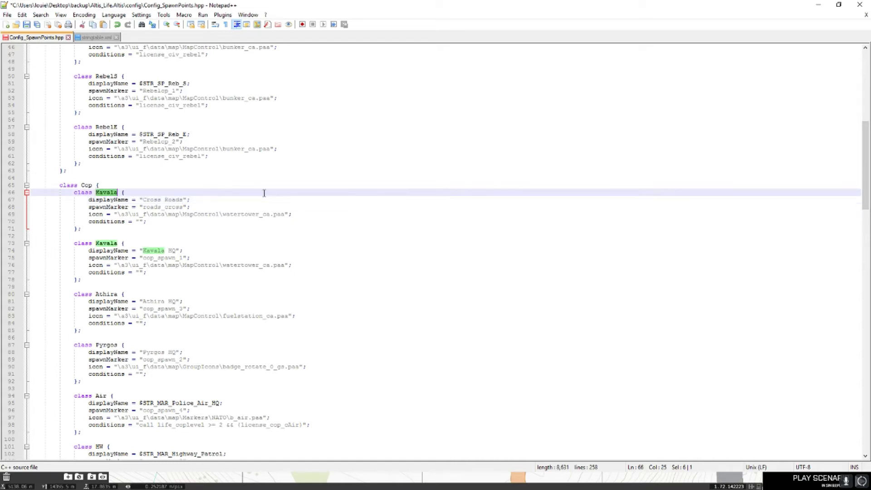
text(Cr)
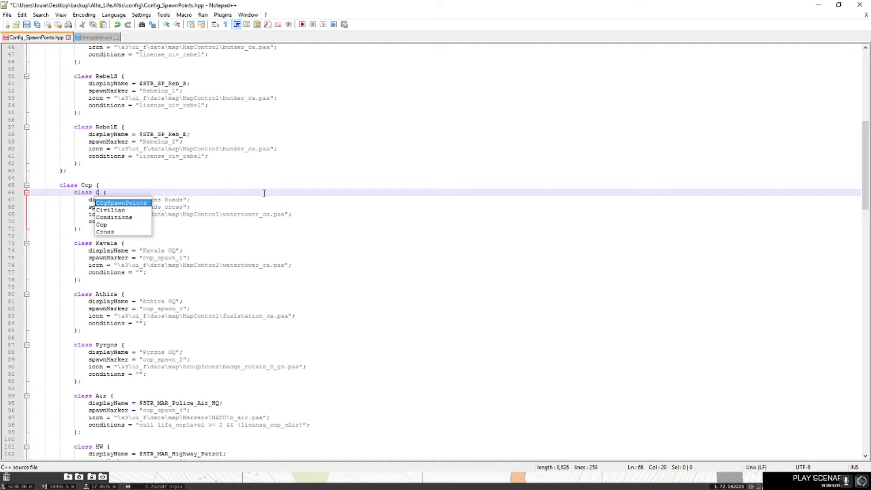
key(BackSpace)
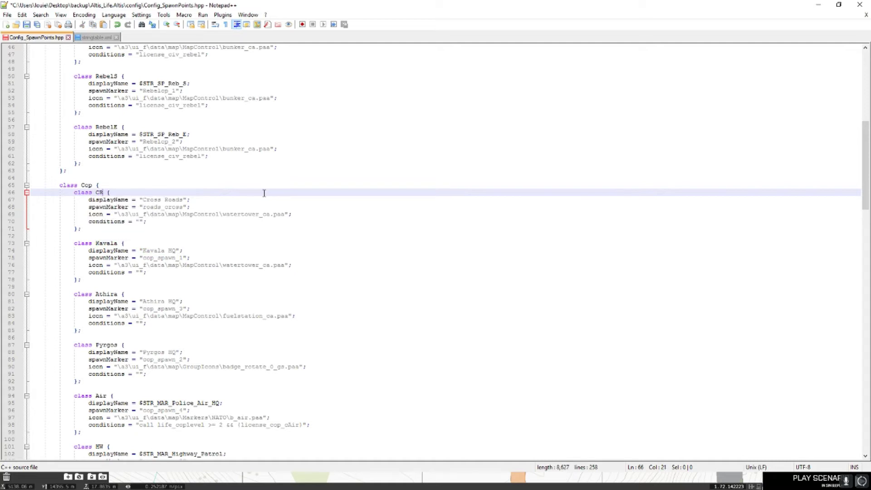
click(86, 183)
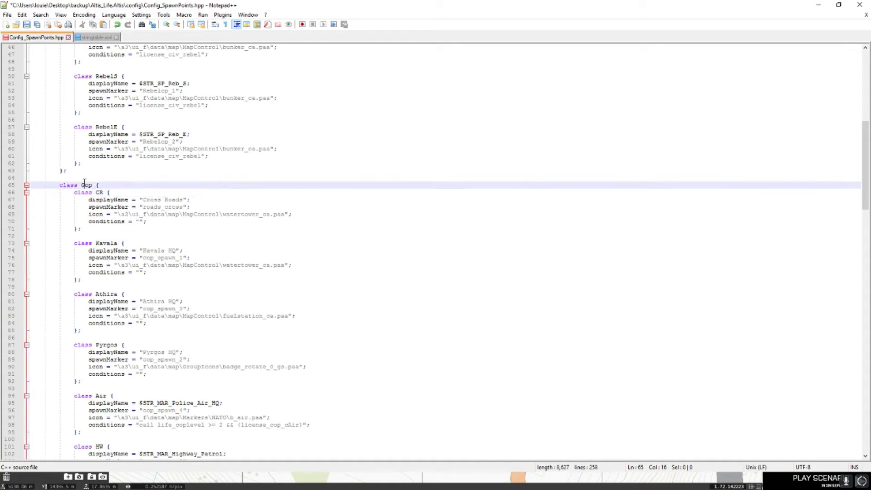
double_click(87, 185)
click(112, 184)
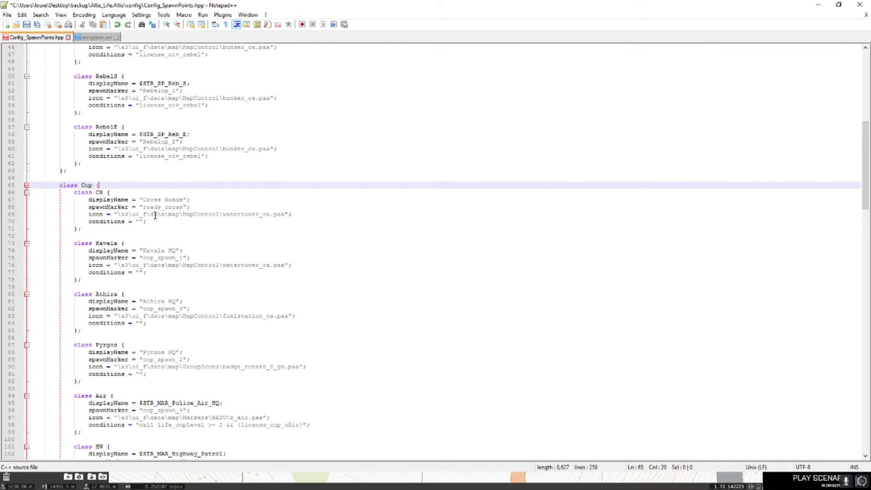
- Replace the Cross Roads watertower icon with the MI6 GroupIcons\badge_rotate_0_gs.paa path
click(249, 213)
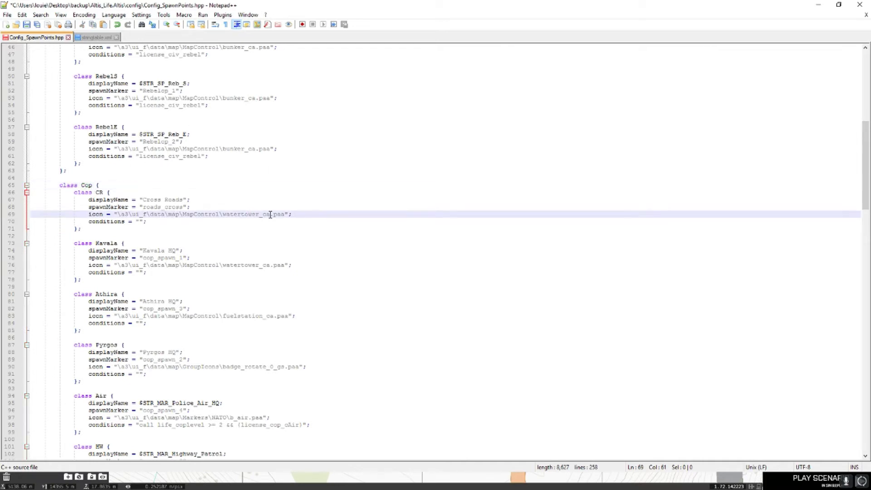
drag(271, 214, 118, 215)
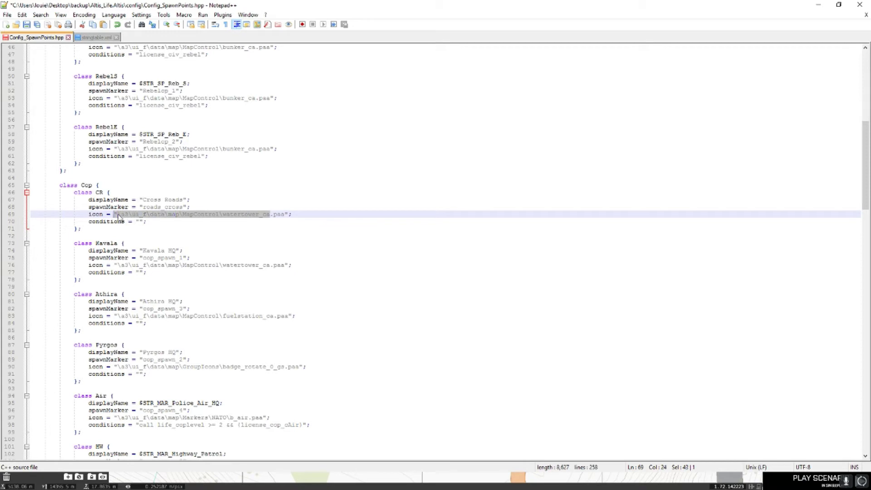
click(123, 214)
scroll(193, 327, down, 4)
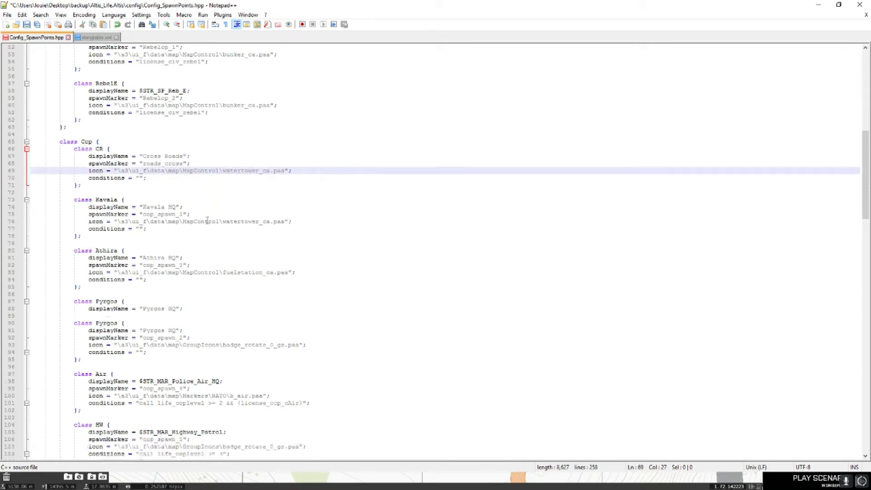
scroll(193, 327, down, 4)
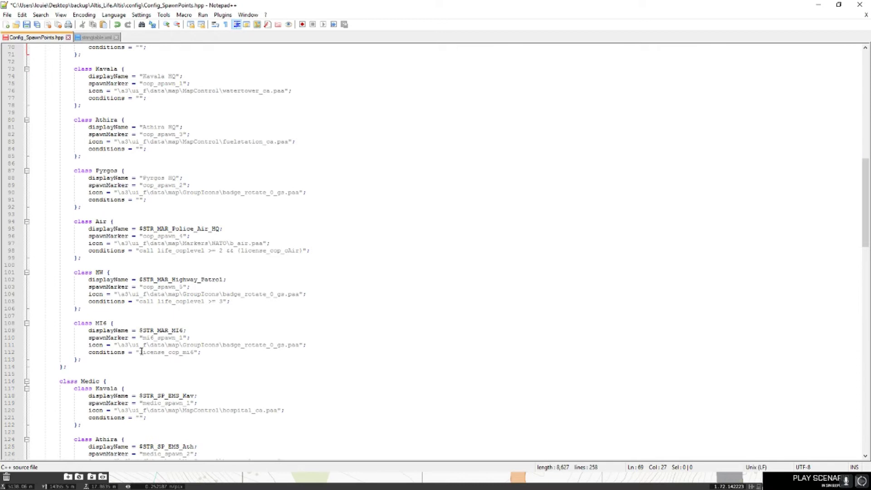
drag(118, 345, 302, 346)
key(ctrl+c)
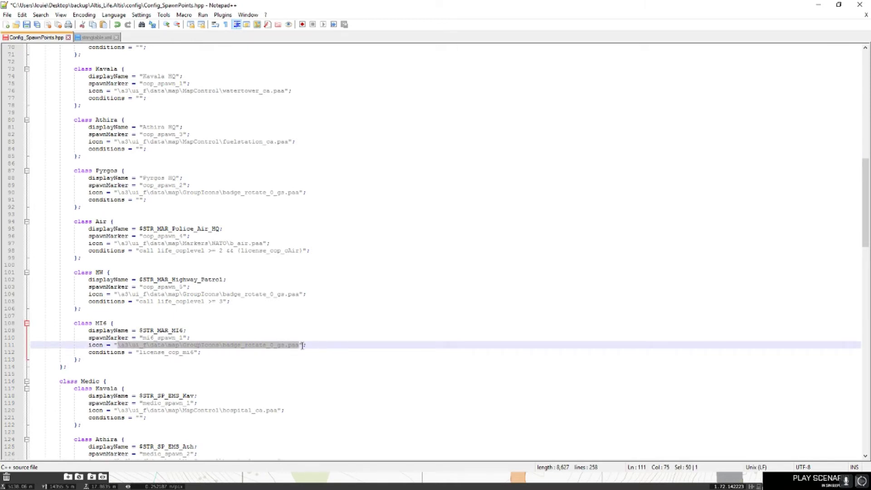
scroll(280, 335, up, 9)
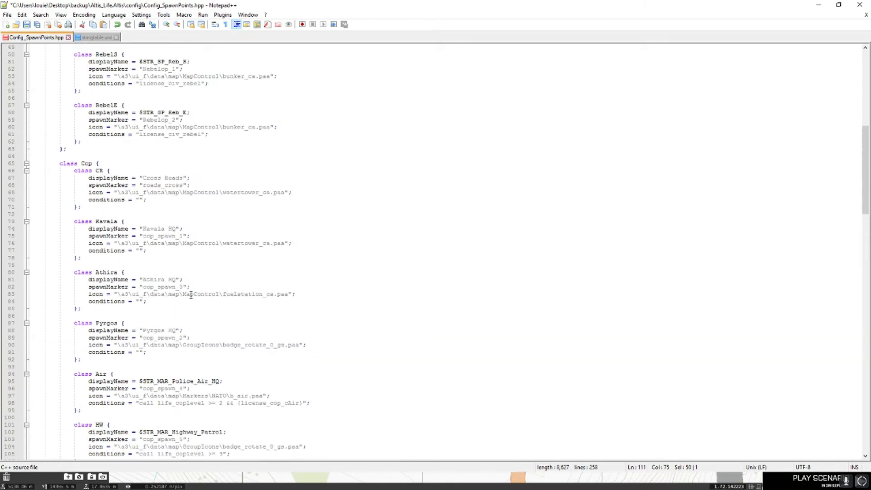
drag(118, 236, 289, 236)
key(ctrl+v)
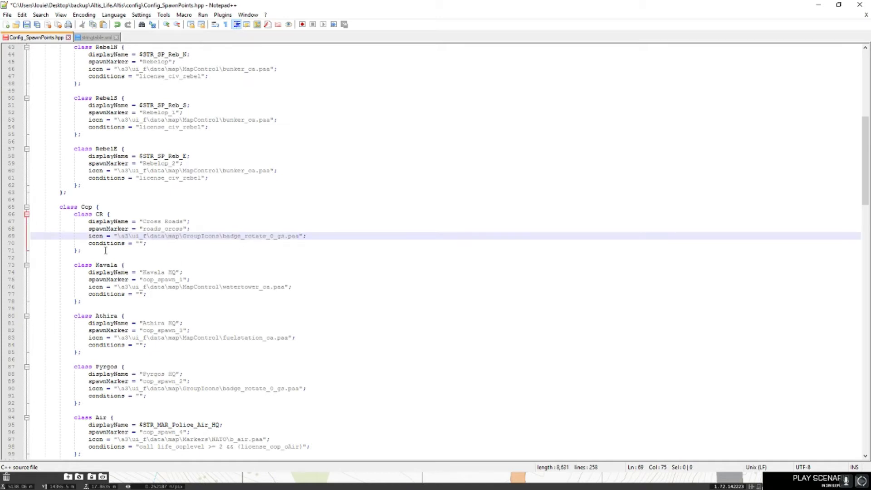
- Try the Highway Patrol coplevel condition in Cross Roads at level 5, then delete it again
click(140, 244)
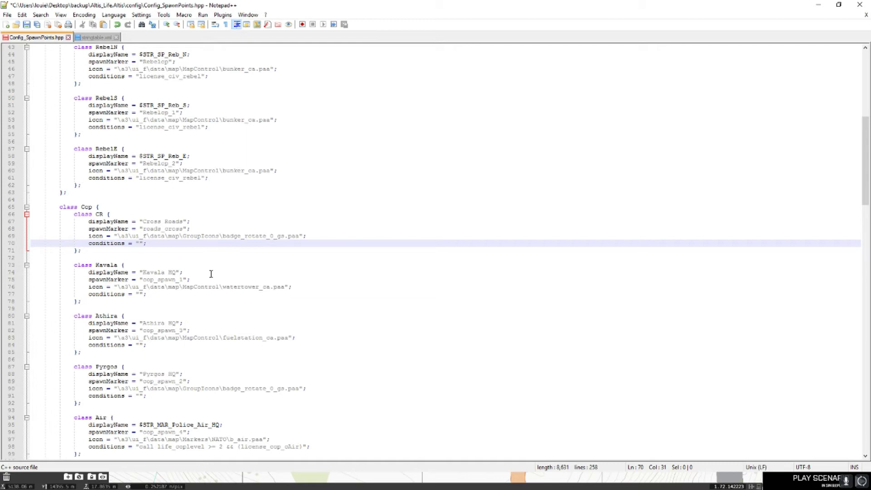
scroll(214, 270, down, 2)
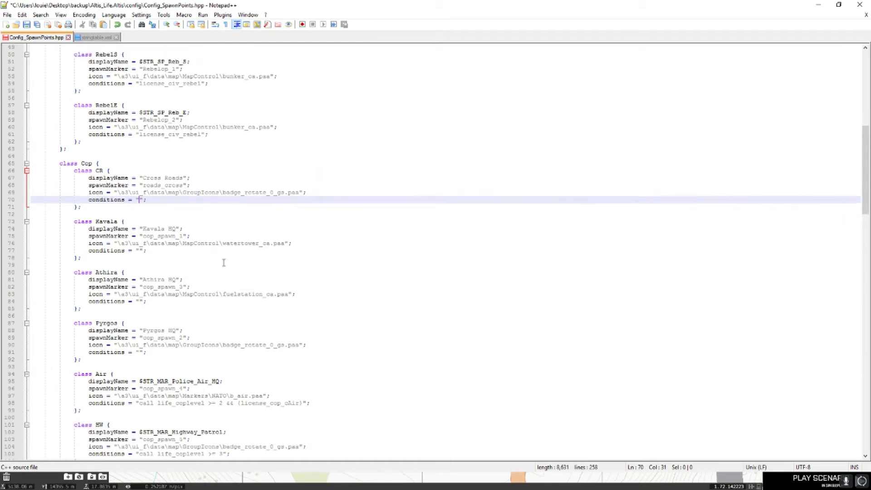
scroll(224, 263, down, 6)
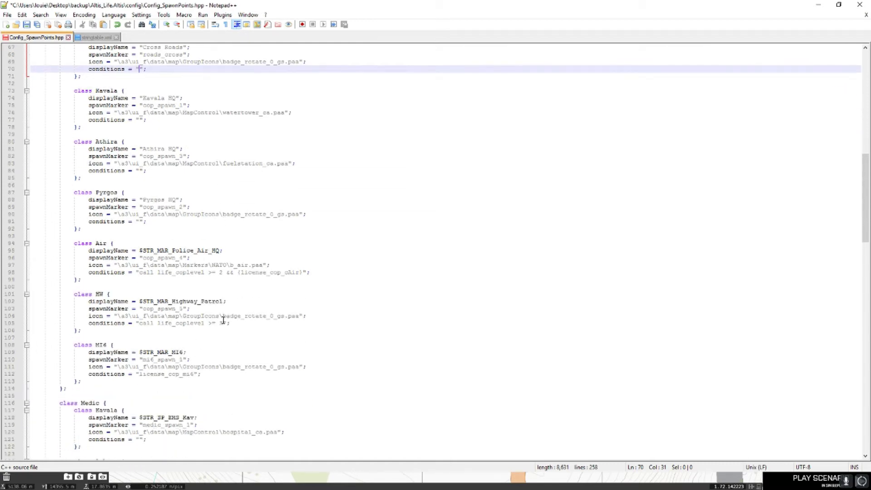
drag(224, 323, 140, 324)
key(ctrl+c)
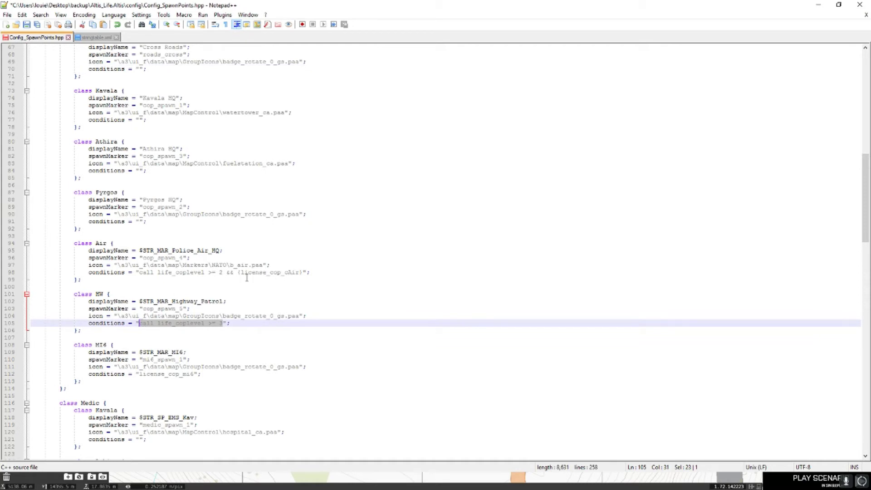
scroll(212, 326, up, 6)
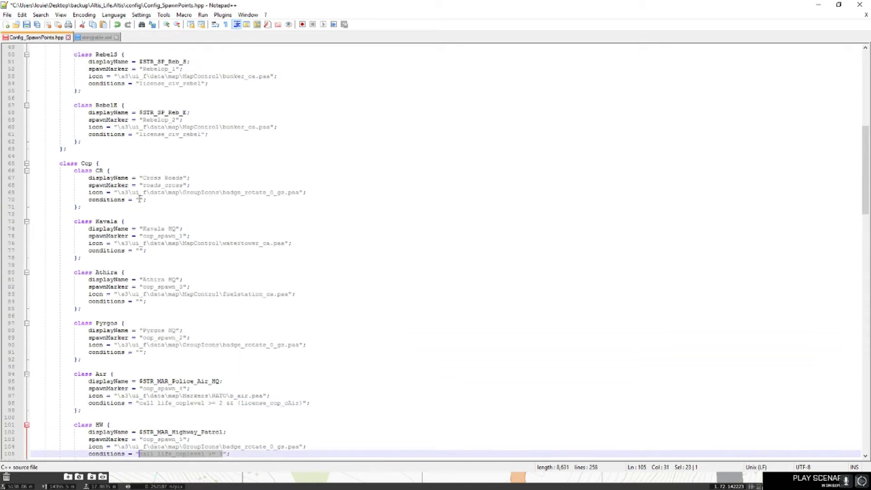
click(140, 200)
key(ctrl+v)
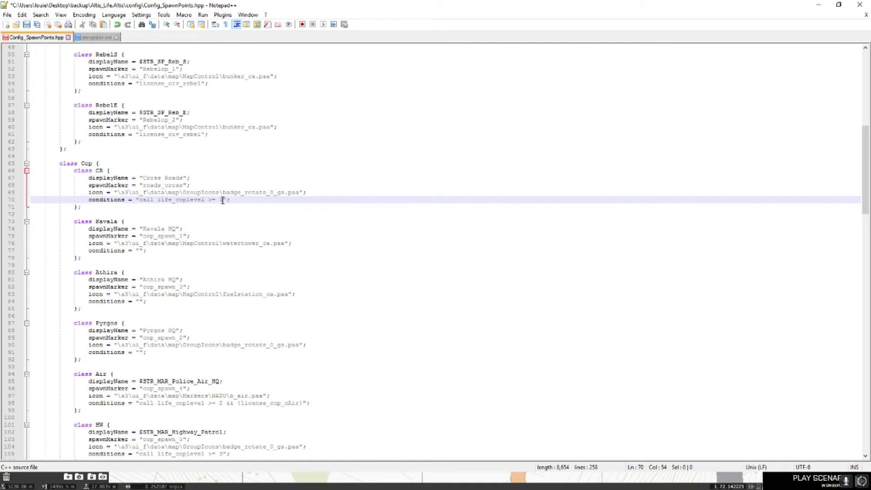
double_click(222, 200)
text(5)
drag(223, 200, 139, 200)
key(Delete)
- Leave the Cross Roads conditions empty, save Config_SpawnPoints.hpp and close stringtable.xml
scroll(197, 216, down, 2)
scroll(199, 216, down, 2)
scroll(180, 383, down, 3)
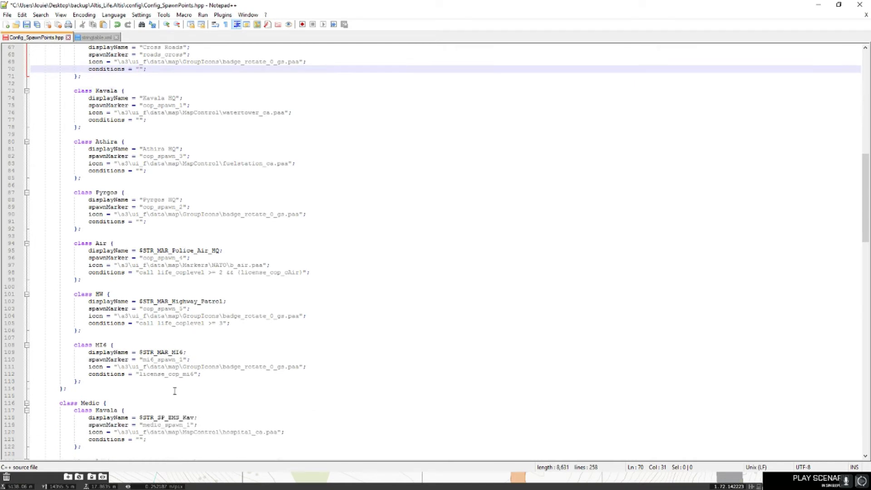
drag(194, 352, 139, 353)
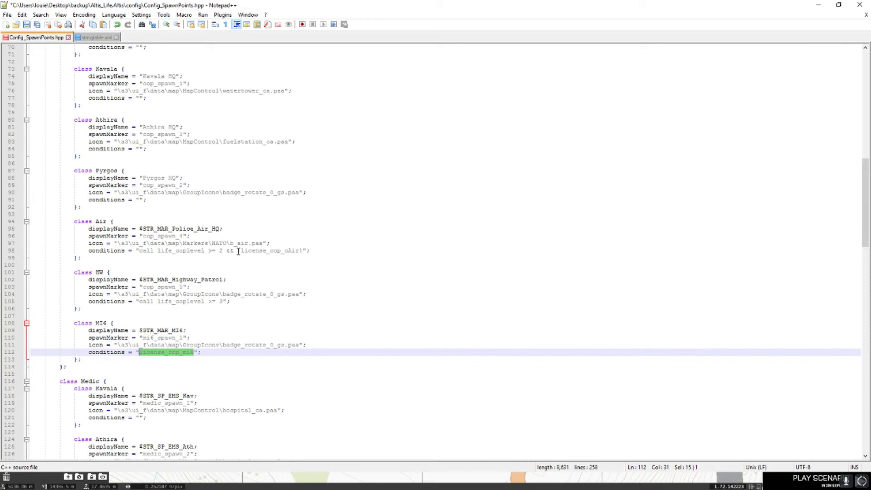
drag(238, 251, 304, 251)
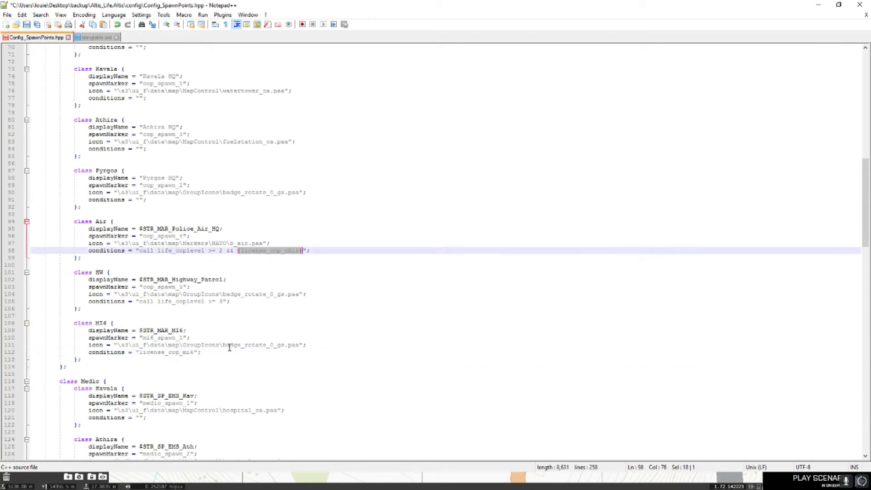
click(196, 353)
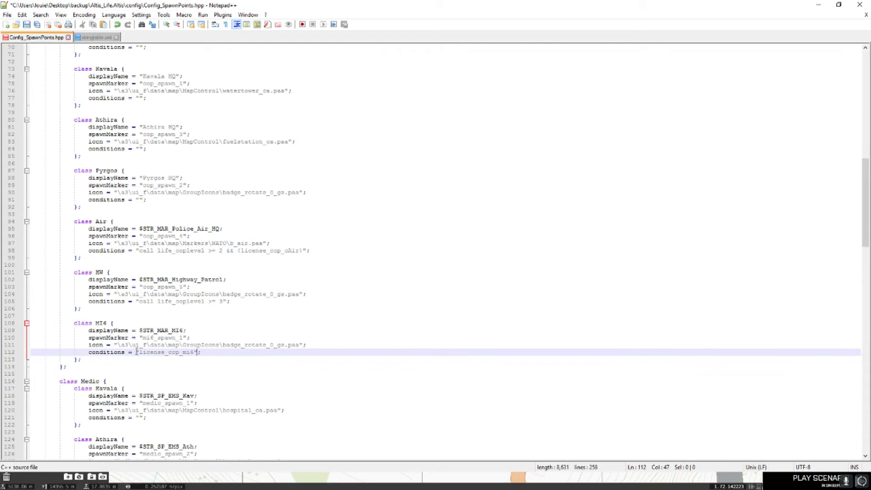
drag(140, 353, 191, 352)
click(191, 352)
scroll(199, 353, up, 5)
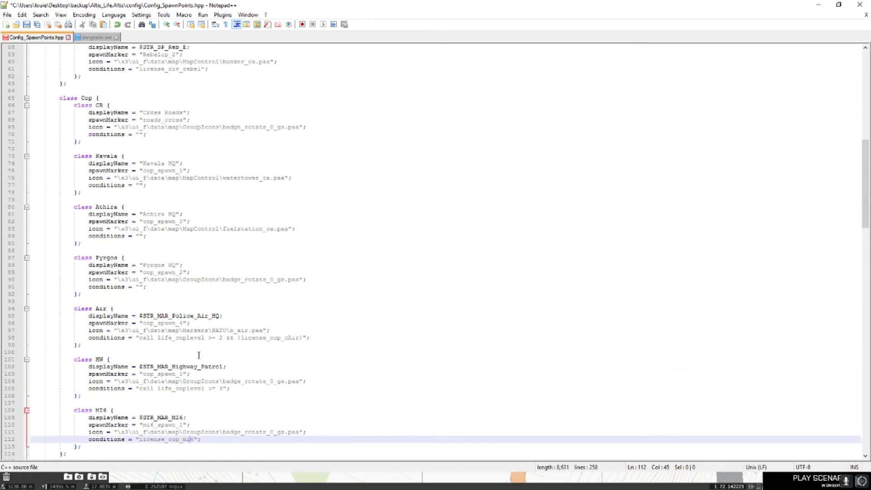
click(140, 156)
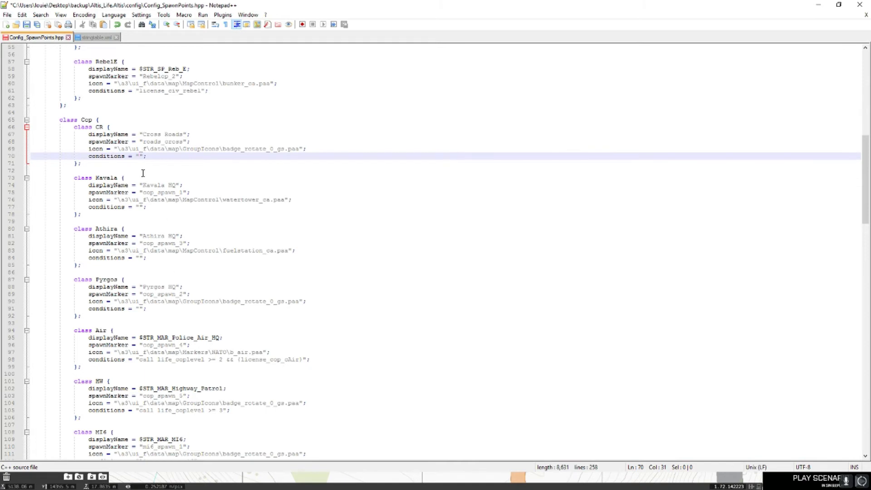
scroll(146, 187, up, 4)
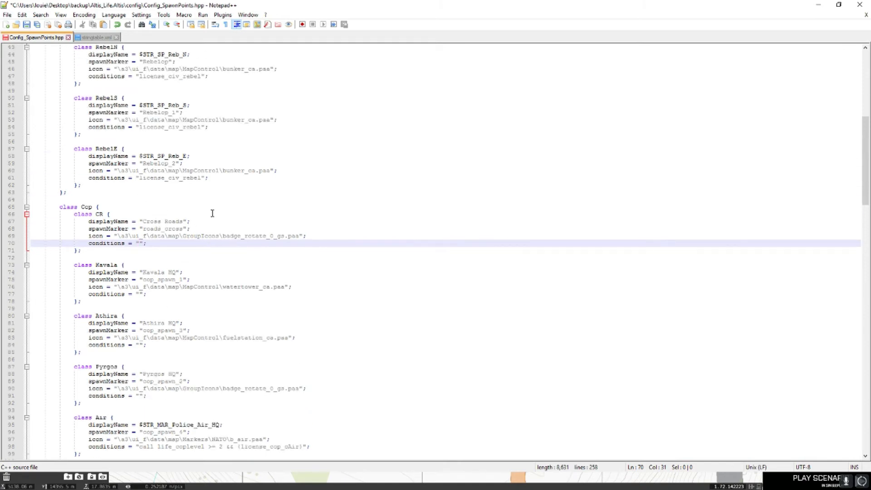
click(37, 26)
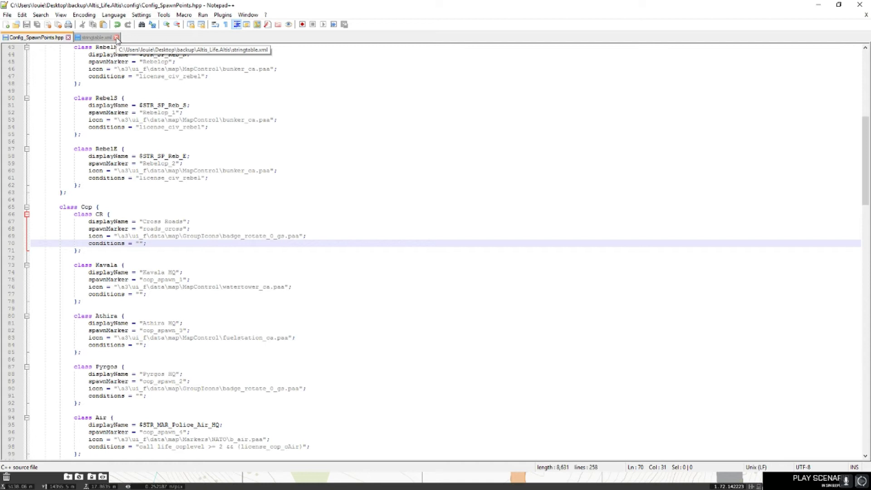
click(116, 38)
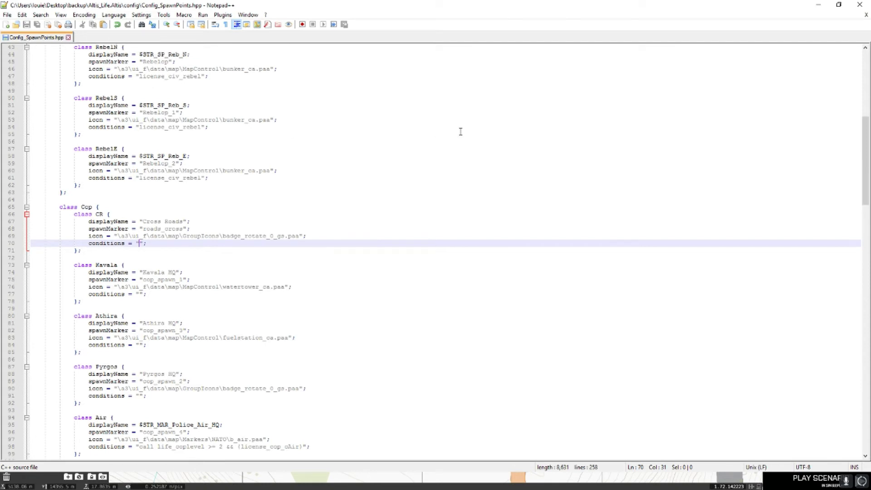
- Close Notepad++, save the Eden scenario, and confirm exiting the Eden Editor
click(860, 4)
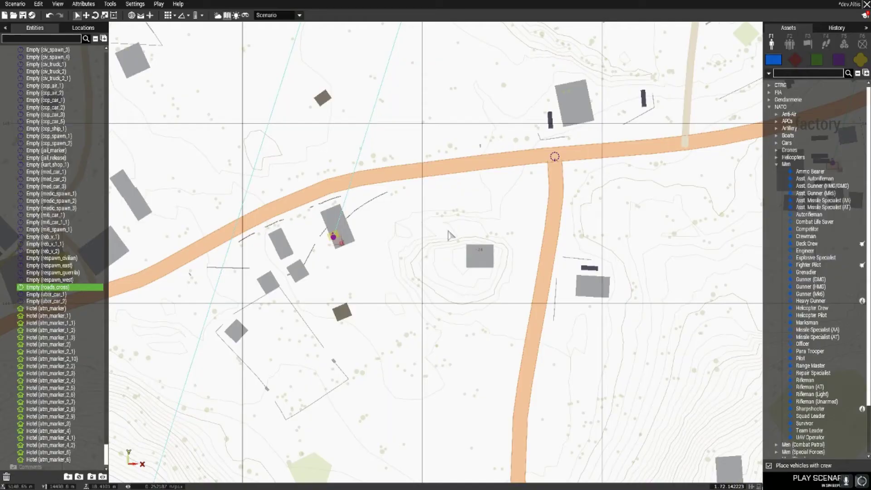
click(23, 5)
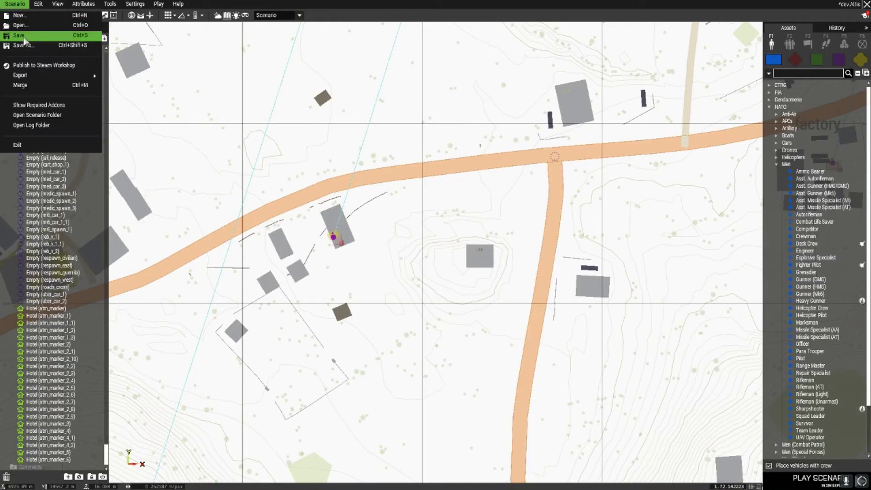
click(26, 35)
click(867, 4)
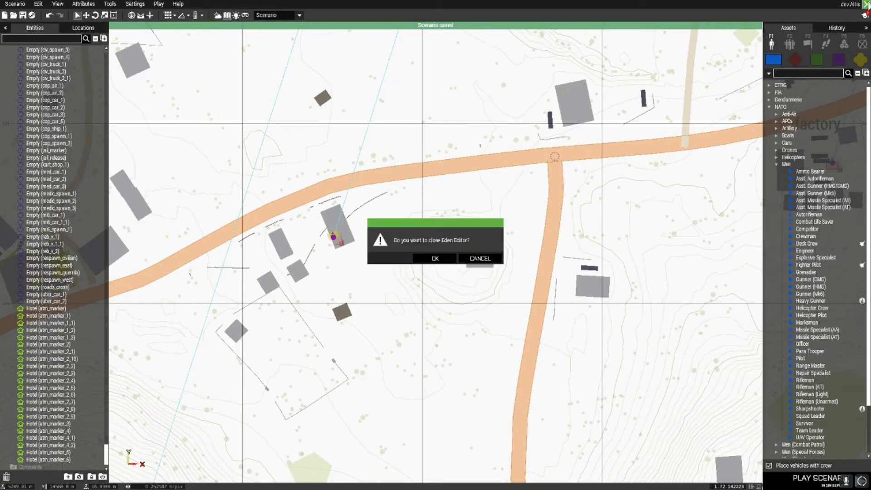
click(435, 259)
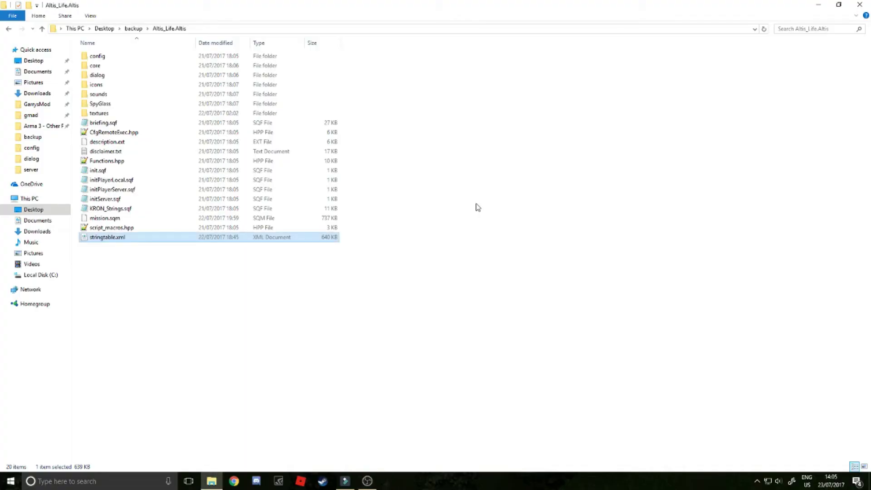
- Find the newly saved mission.sqm in the profile's mpmissions\dev.Altis folder under Documents
click(438, 341)
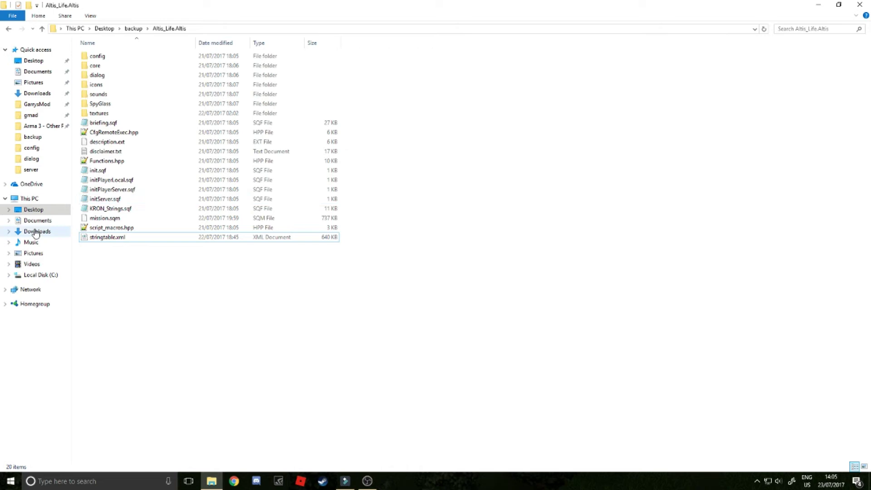
click(36, 221)
double_click(120, 75)
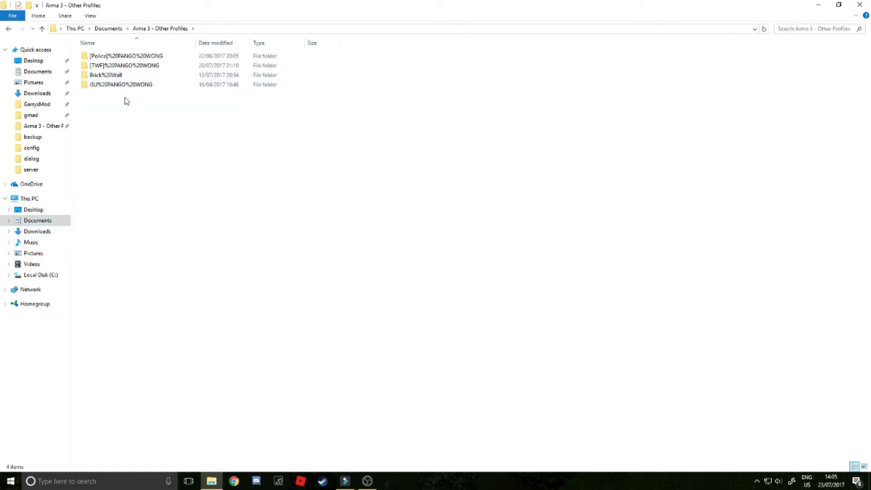
double_click(124, 67)
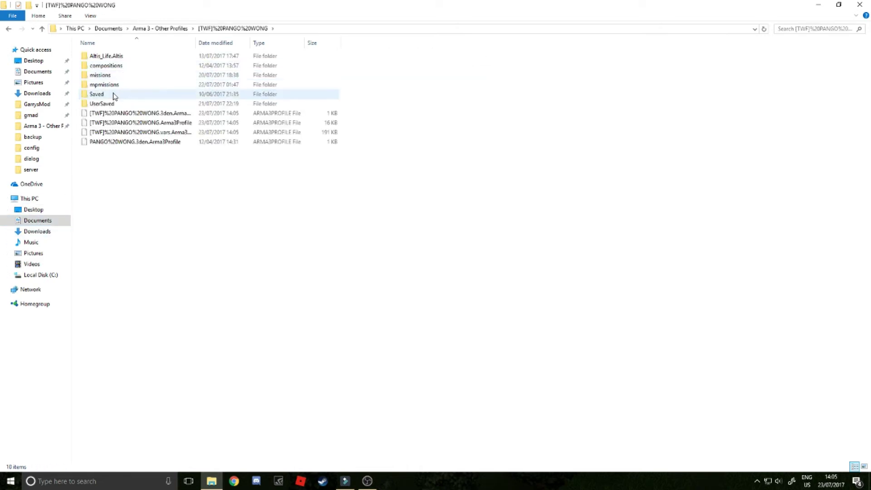
double_click(114, 86)
double_click(108, 56)
click(108, 57)
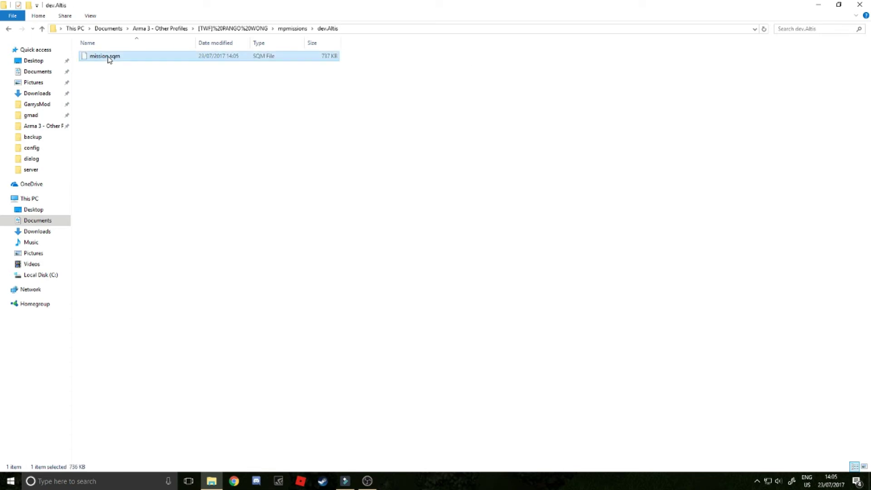
- Swap the old mission.sqm in Desktop\backup\Altis_Life.Altis for the new version
click(34, 137)
double_click(121, 87)
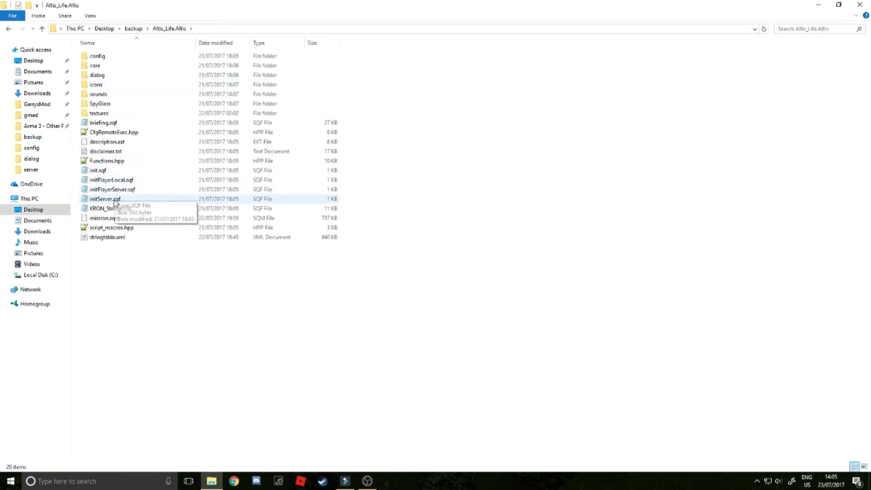
click(129, 219)
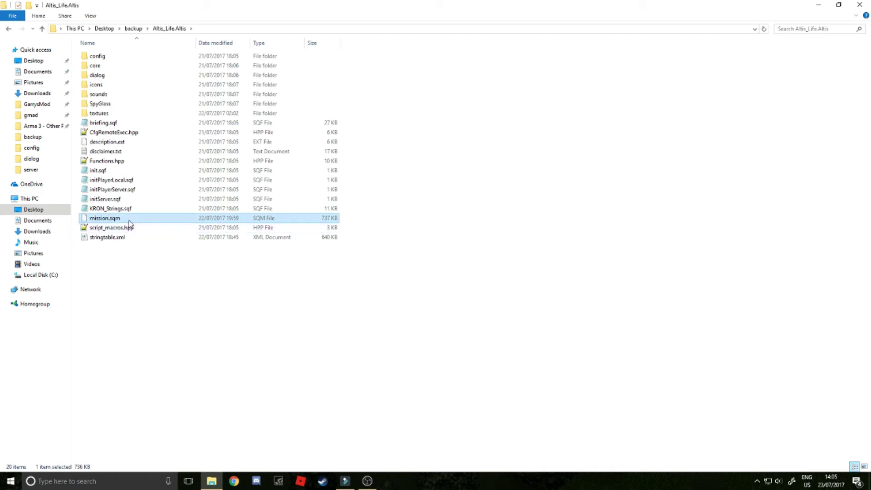
key(Delete)
key(ctrl+z)
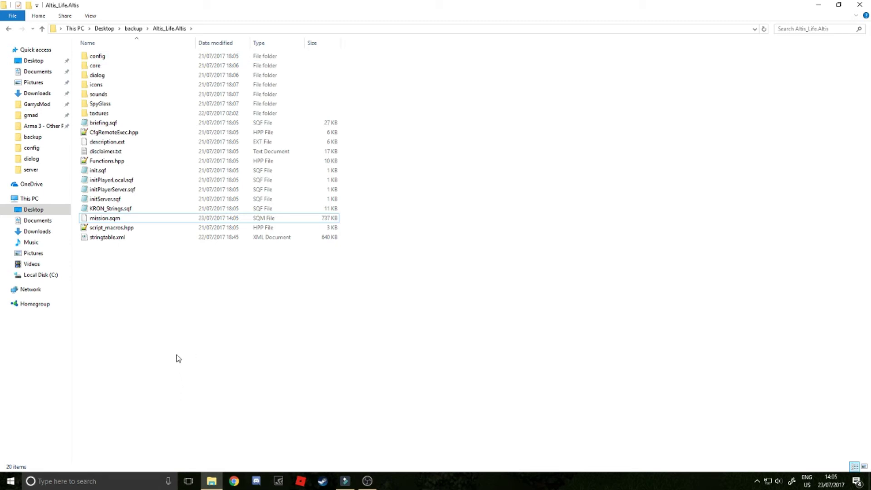
click(108, 316)
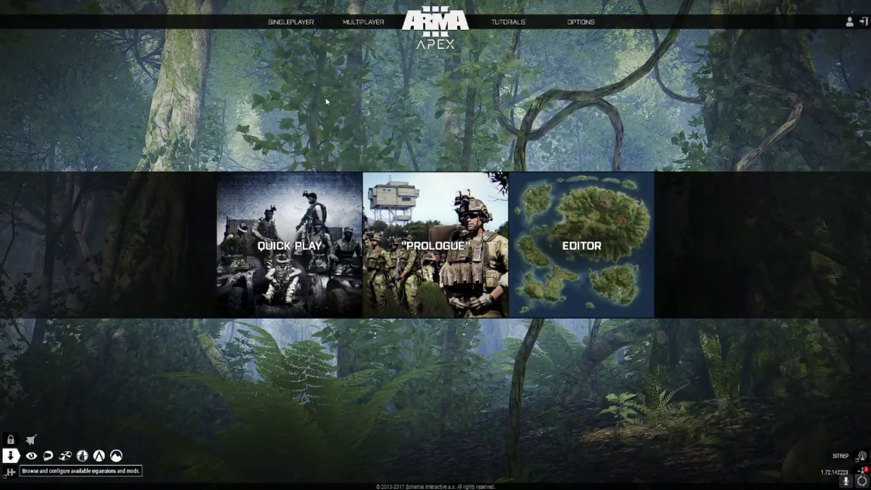
- Direct-connect to the Altis Life test server's address and enter the server password
mouse_move(363, 22)
click(355, 45)
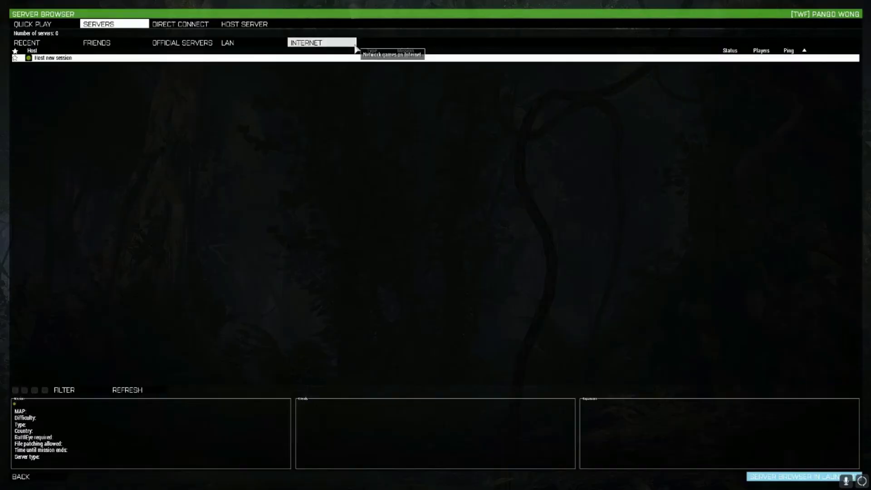
click(180, 24)
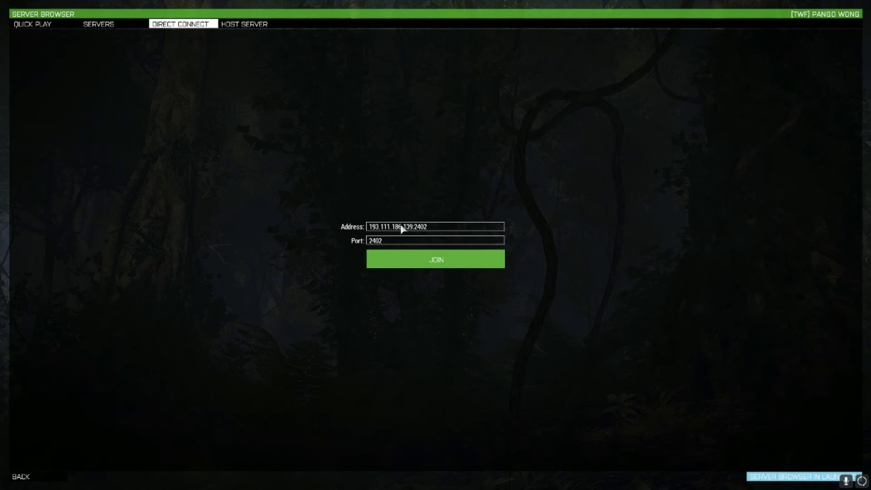
drag(436, 228, 286, 226)
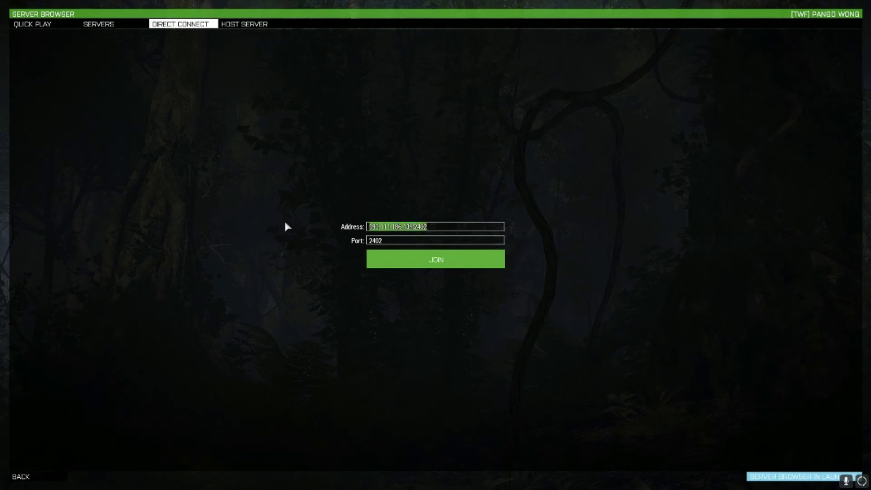
click(410, 262)
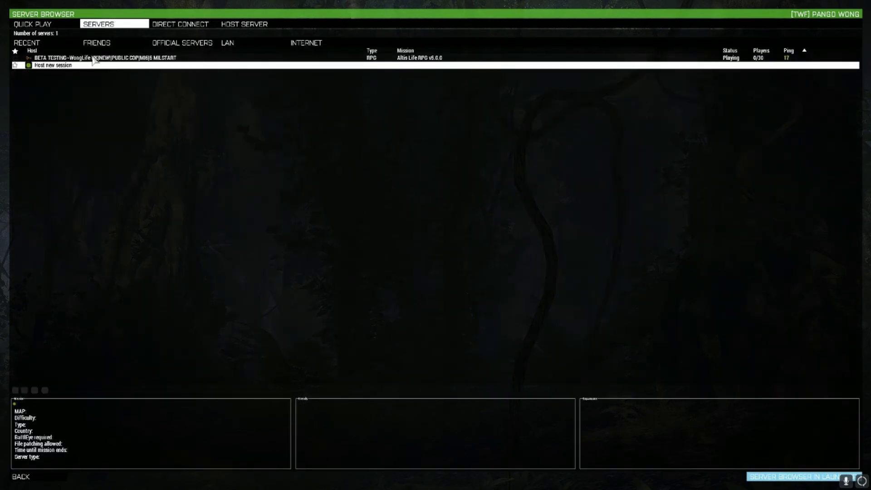
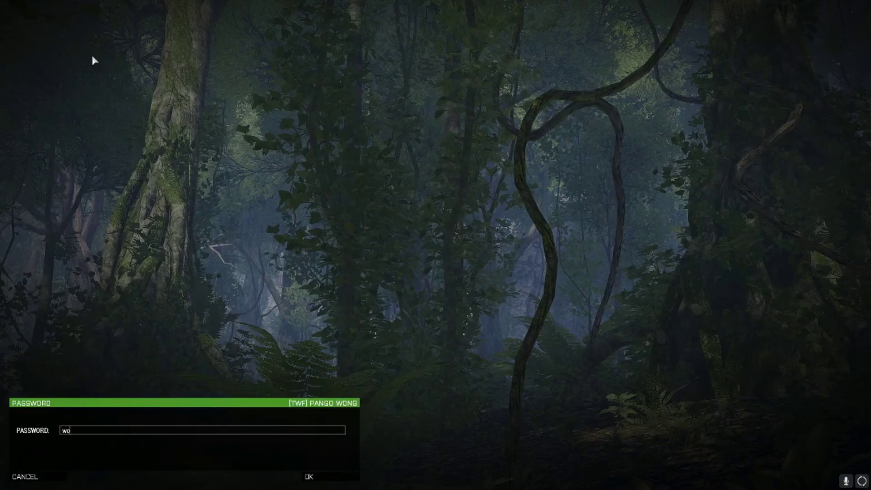
key(Return)
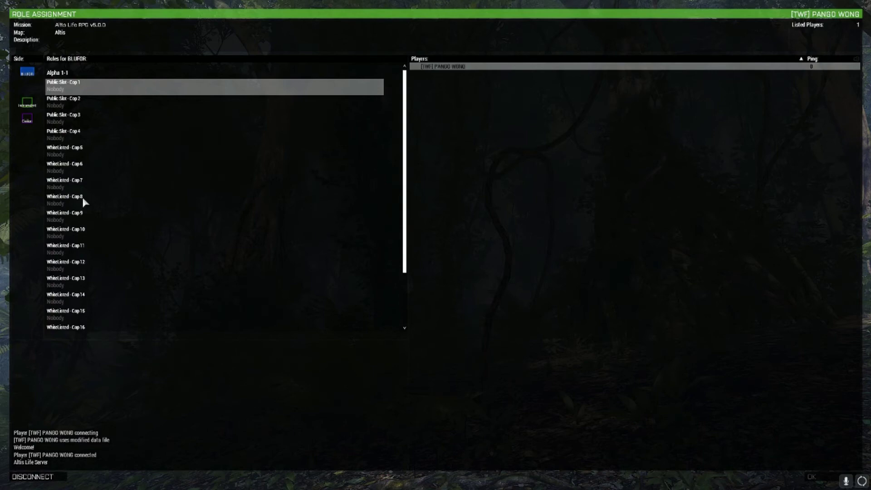
- Take the BLUFOR Whitelisted - Cop 5 slot and load the mission
click(80, 157)
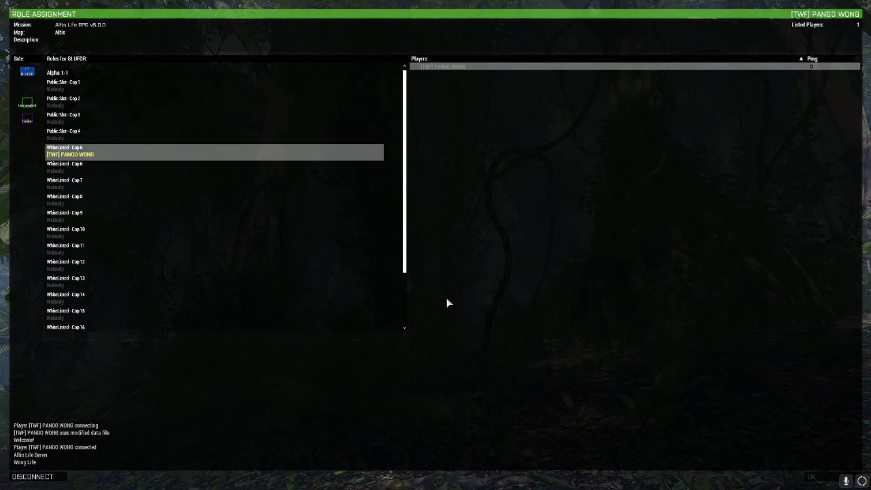
click(819, 483)
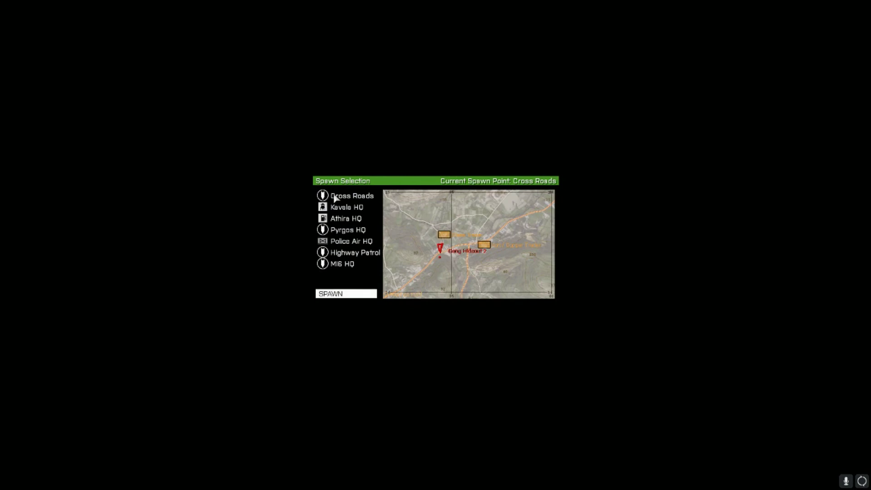
- Spawn at Cross Roads, dismiss the welcome message, and check the position on the map
click(334, 198)
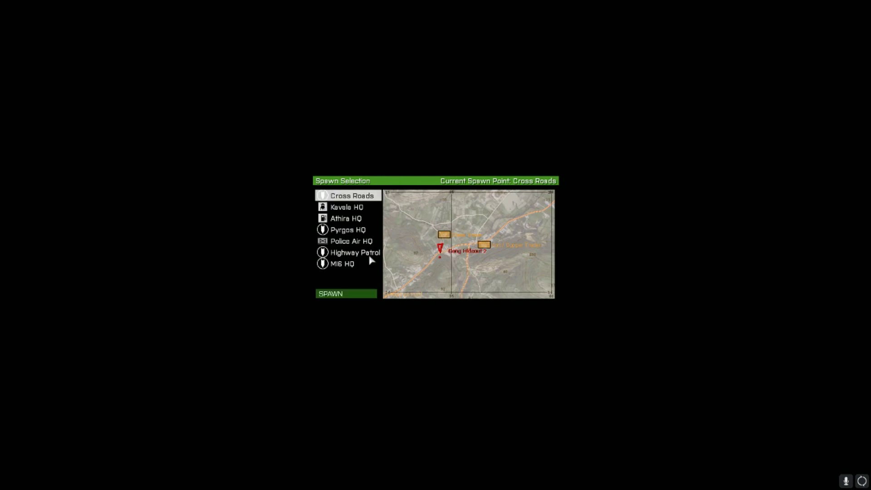
click(354, 295)
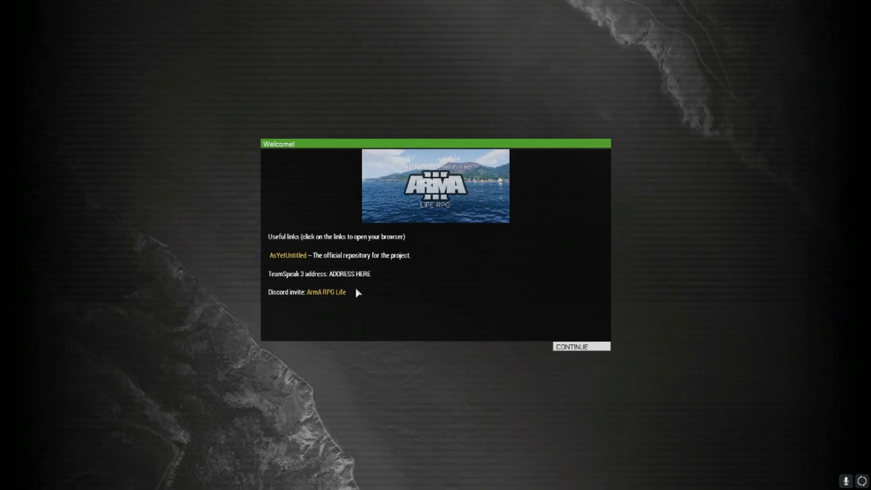
click(571, 347)
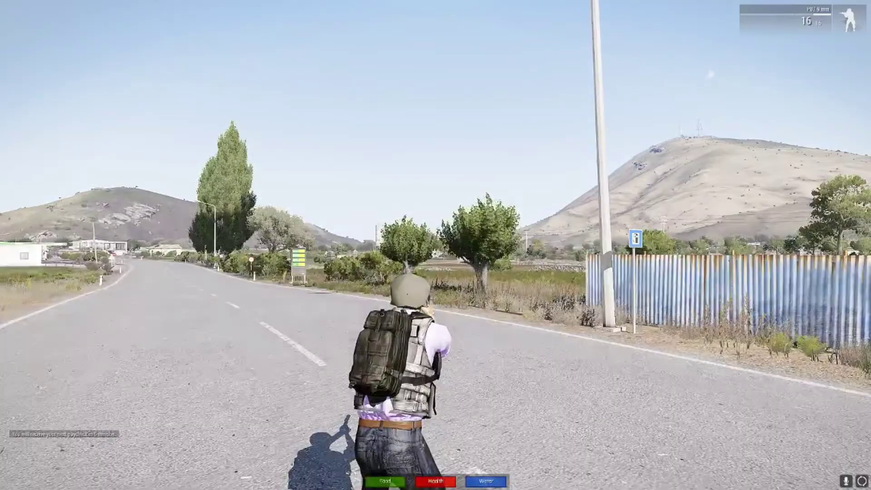
key(m)
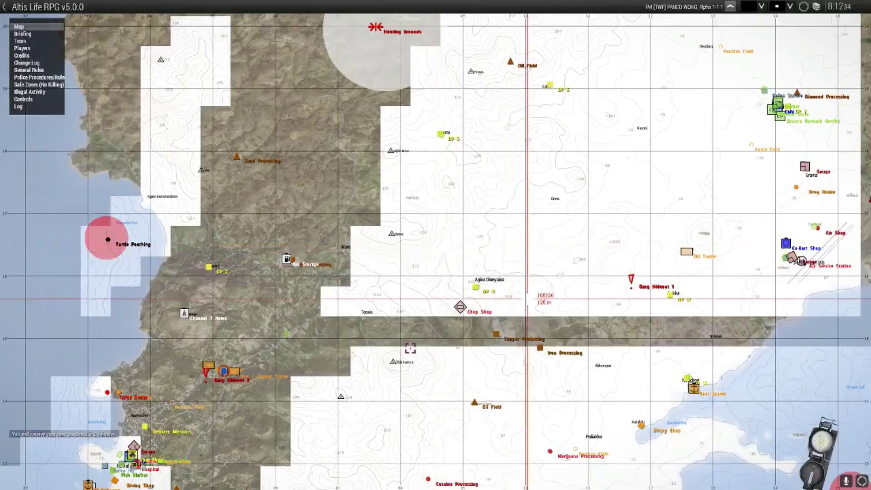
scroll(224, 374, up, 10)
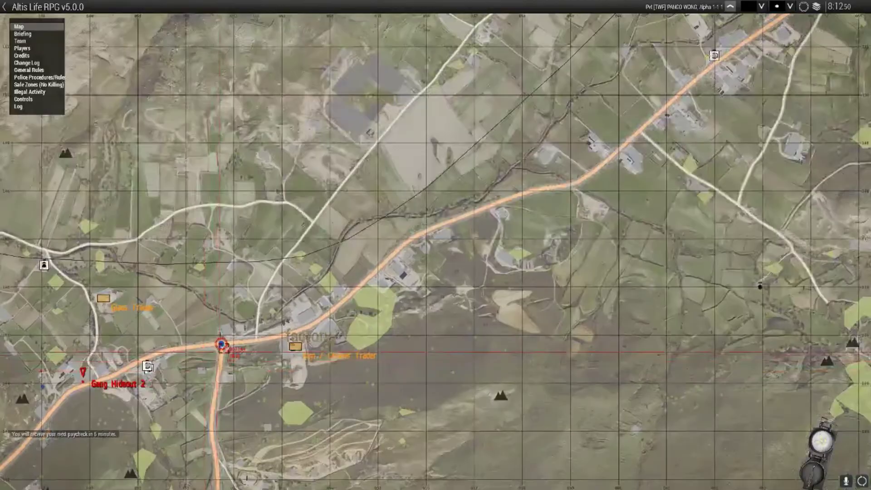
key(m)
- Run around the crossroads junction to confirm the cop spawned there
key(w)
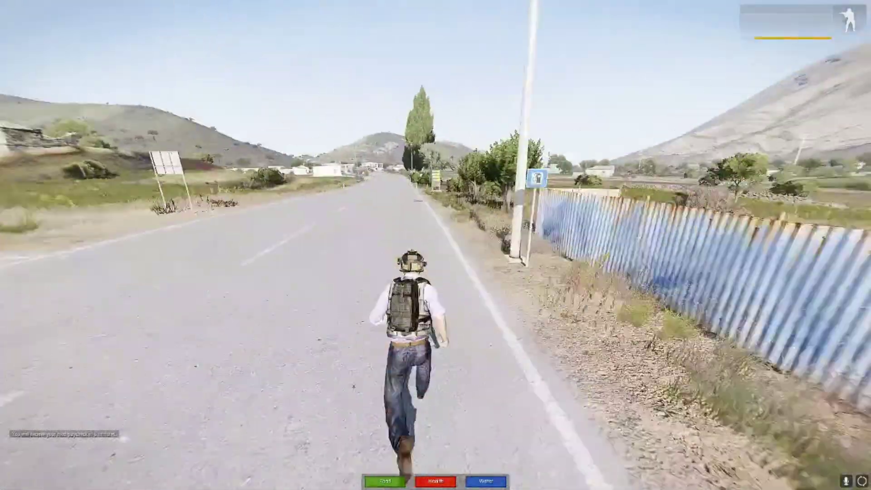
key(w)
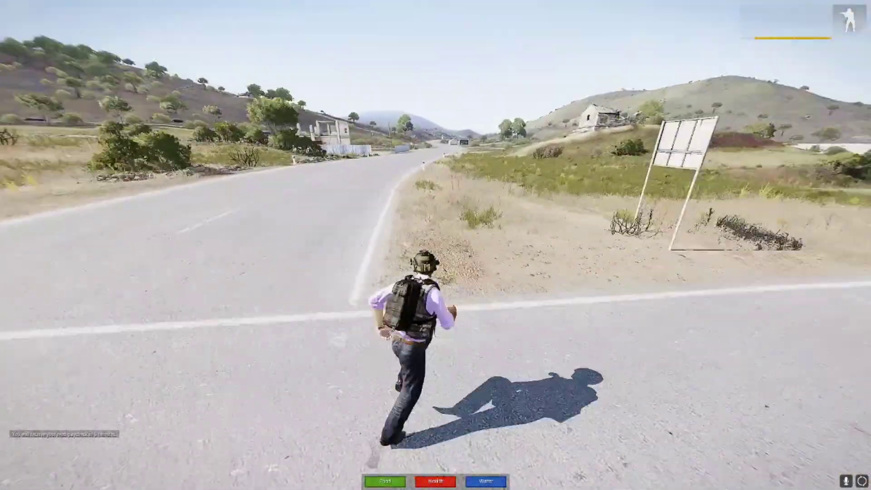
key(w)
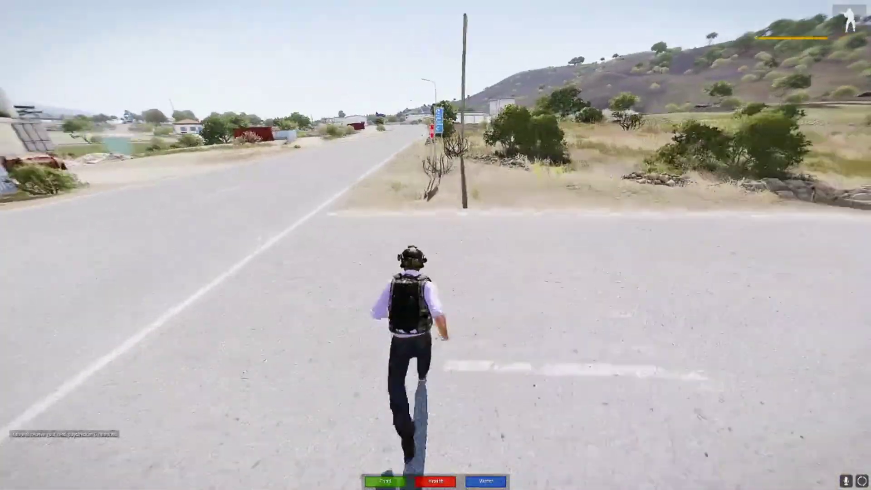
key(w)
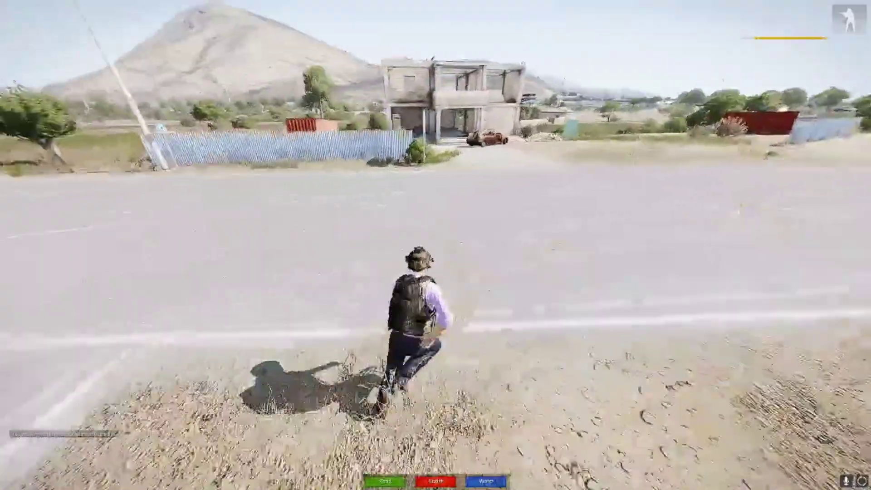
key(w)
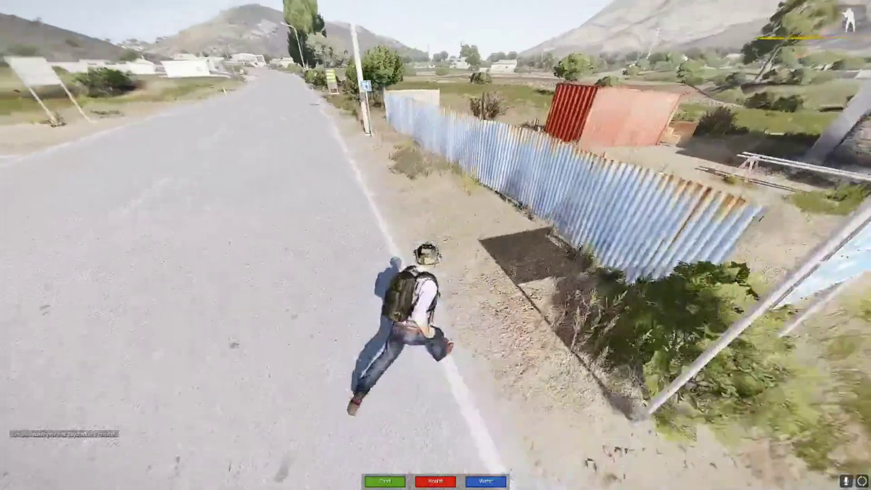
key(w)
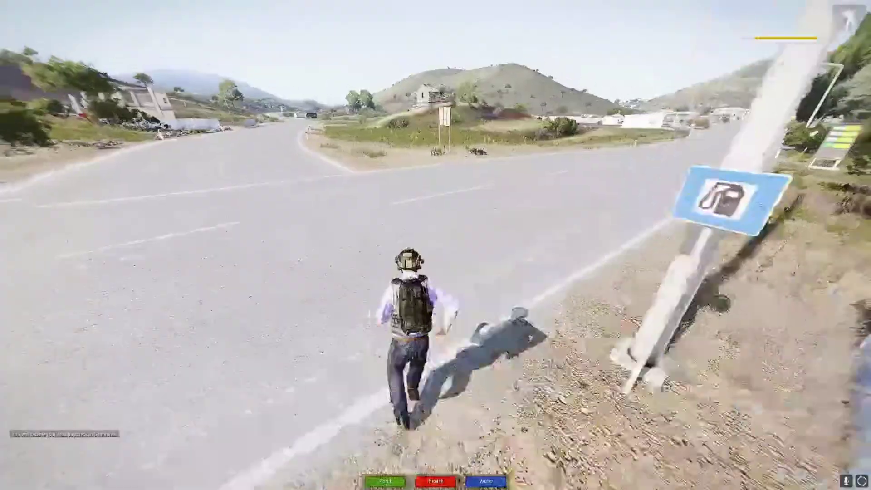
key(w)
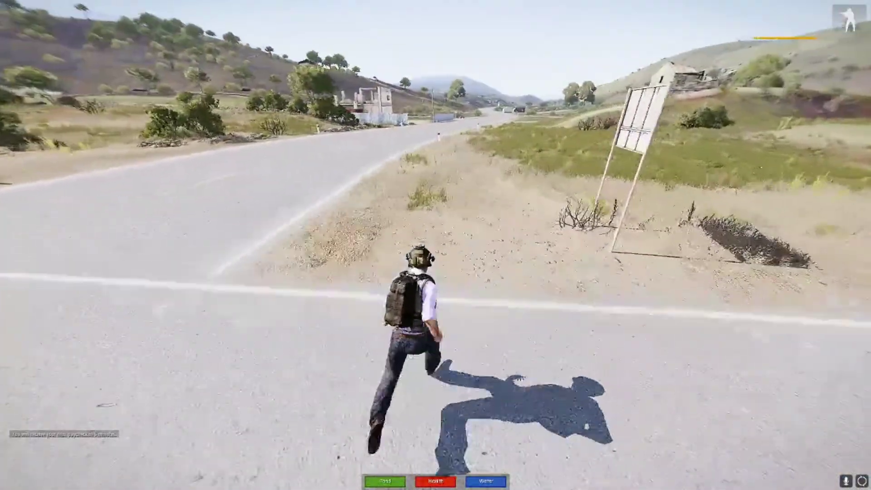
key(w)
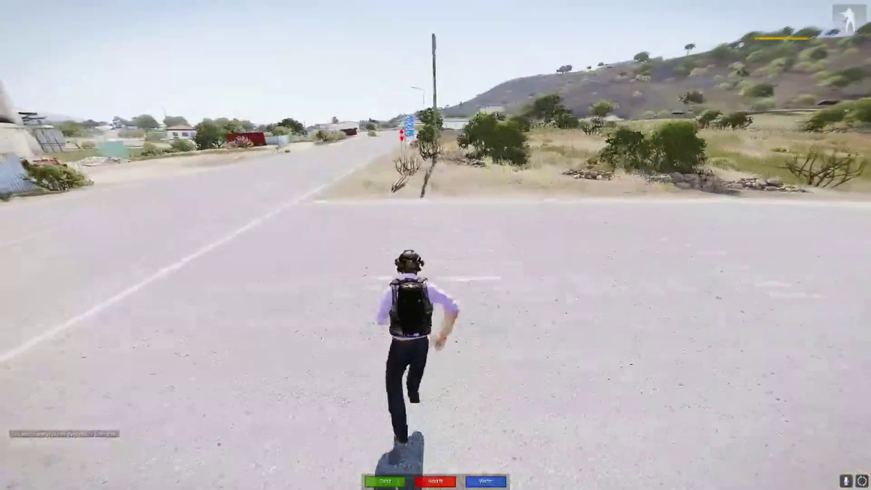
key(w)
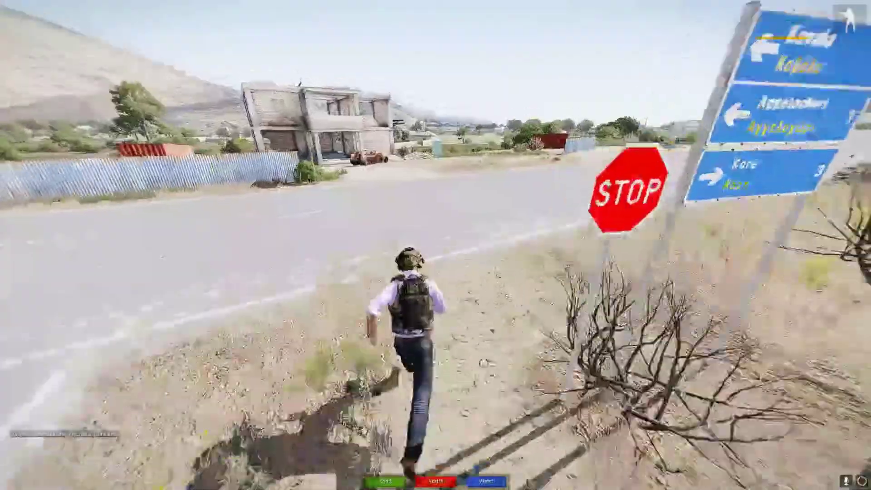